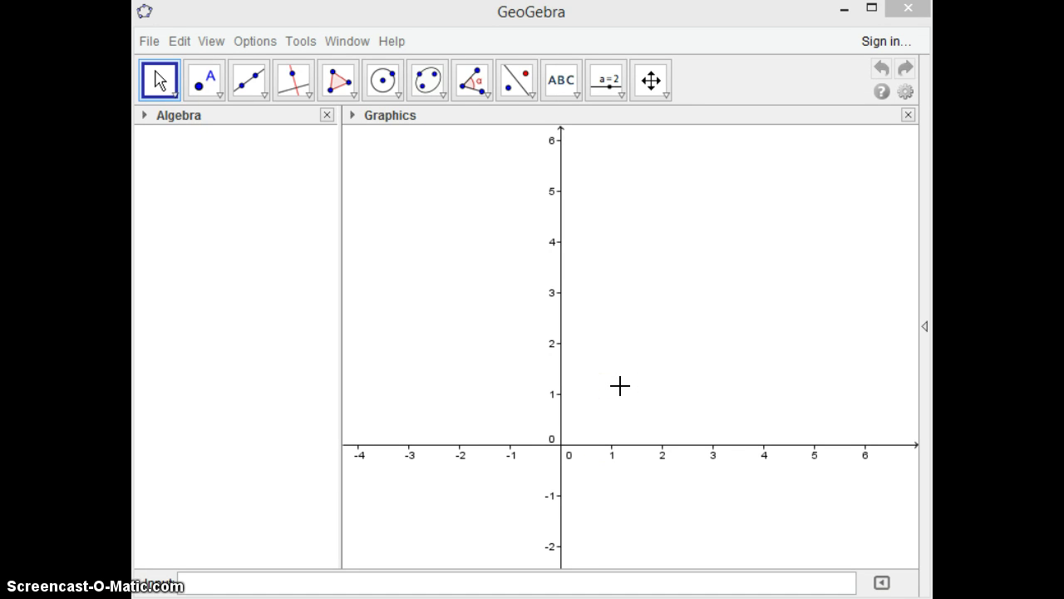
# Step: Turn off the coordinate axes in the Graphics view, leaving a blank canvas
pyautogui.click(620, 384)
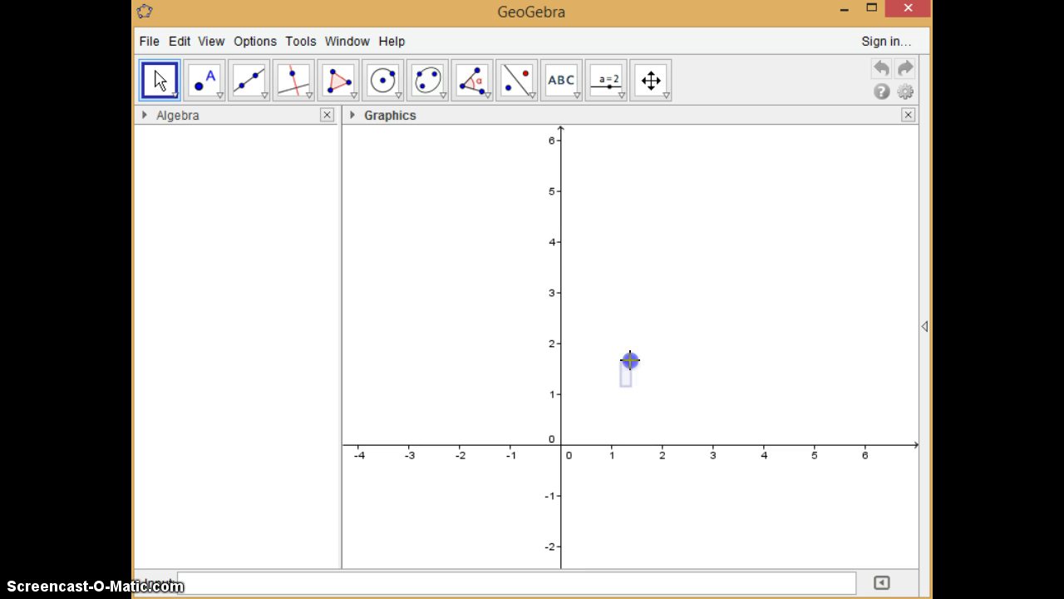
pyautogui.click(650, 22)
pyautogui.click(612, 208)
pyautogui.moveTo(641, 209); pyautogui.dragTo(656, 227)
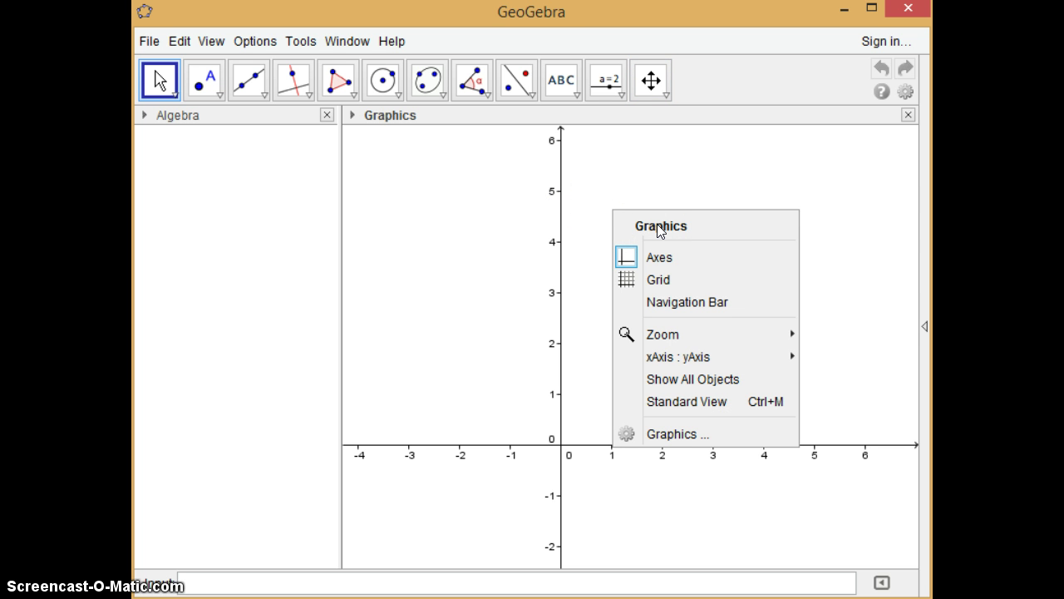
pyautogui.click(666, 254)
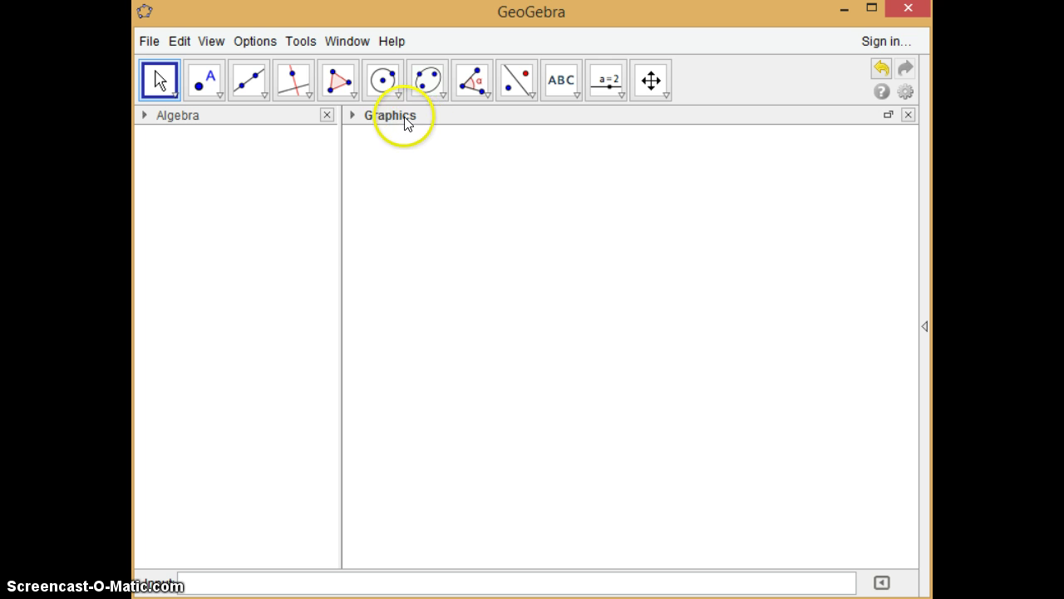
pyautogui.click(350, 98)
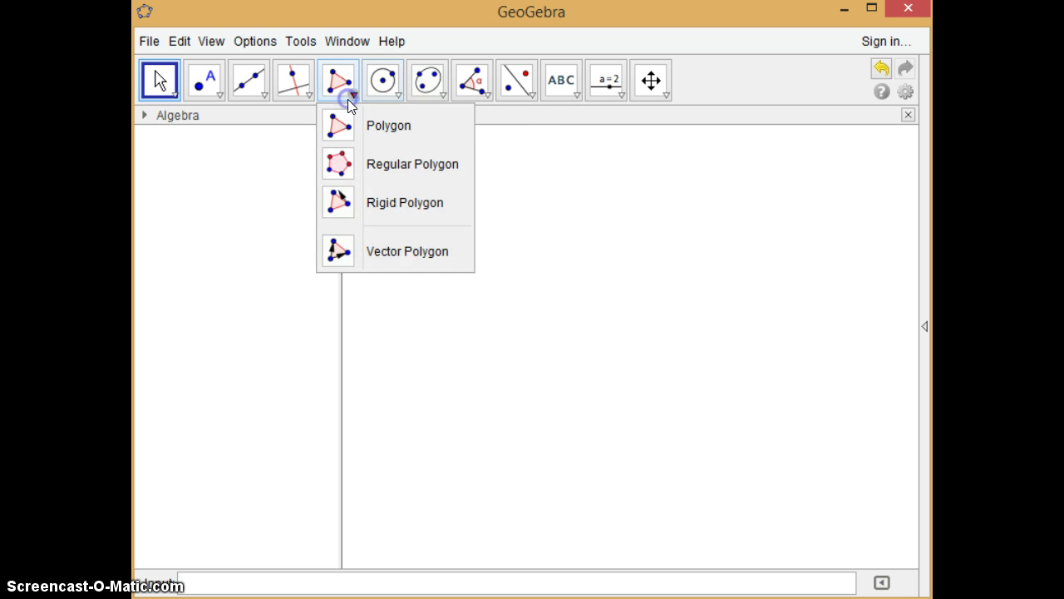
# Step: Draw a regular pentagon ABCDE with 5 vertices on two base points A and B
pyautogui.click(347, 171)
pyautogui.click(544, 429)
pyautogui.click(660, 430)
pyautogui.write('5')
pyautogui.click(595, 336)
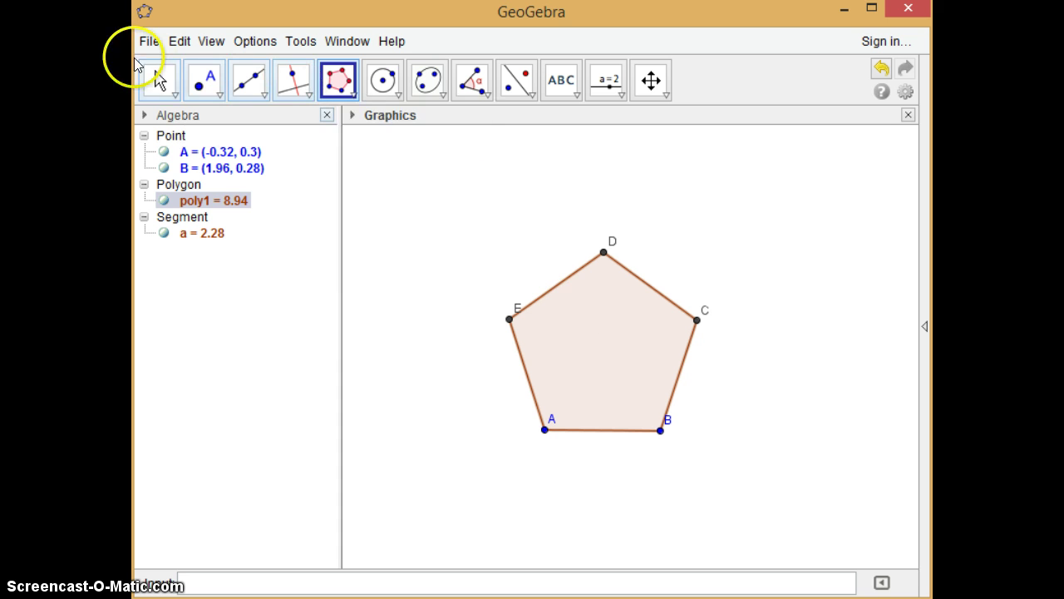
# Step: Move A and B apart to enlarge the pentagon to sides of 4.08 and area 28.65
pyautogui.click(159, 80)
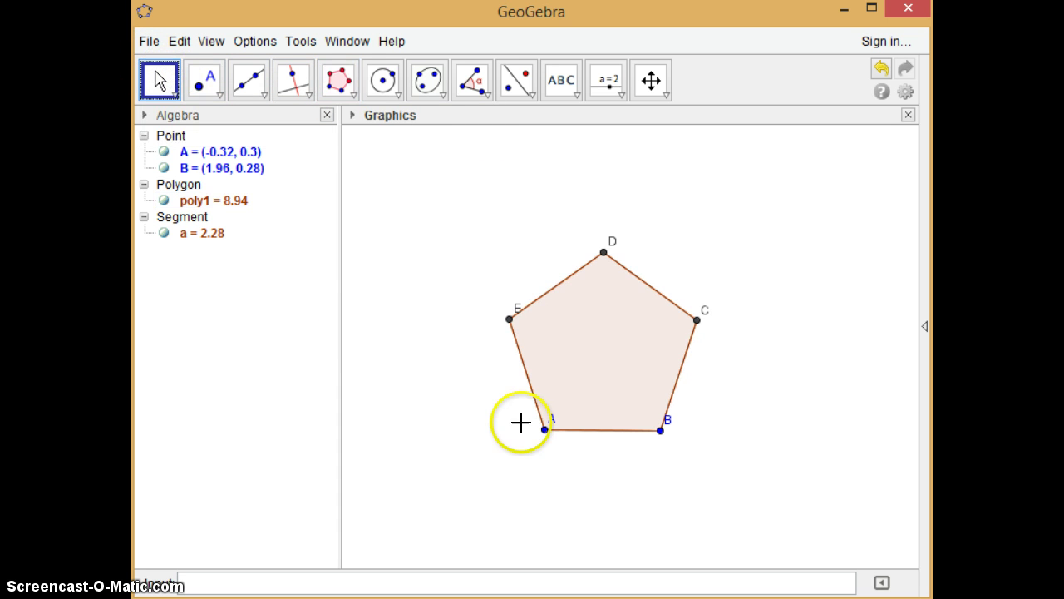
pyautogui.moveTo(544, 430); pyautogui.dragTo(510, 487)
pyautogui.moveTo(661, 432); pyautogui.dragTo(718, 487)
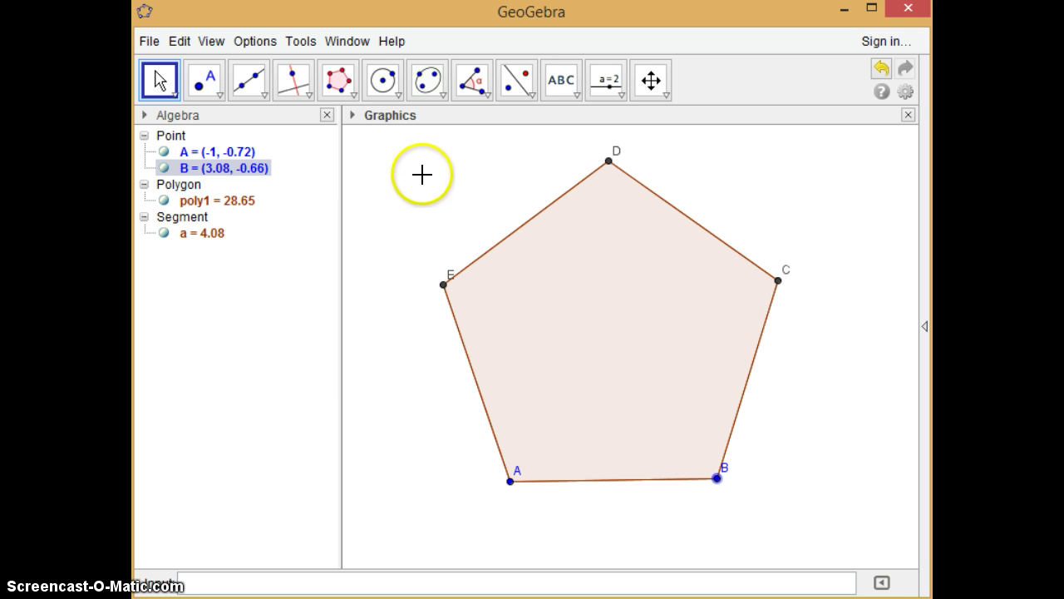
# Step: Draw the pentagon diagonals E–C, C–A and A–D as segments
pyautogui.click(266, 98)
pyautogui.click(258, 164)
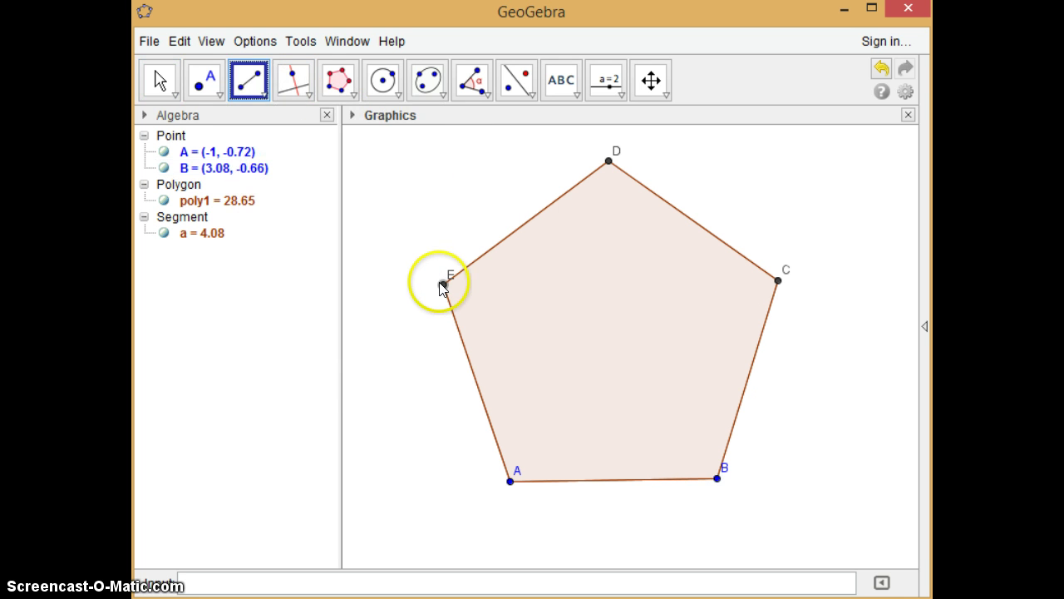
pyautogui.moveTo(442, 286); pyautogui.dragTo(776, 283)
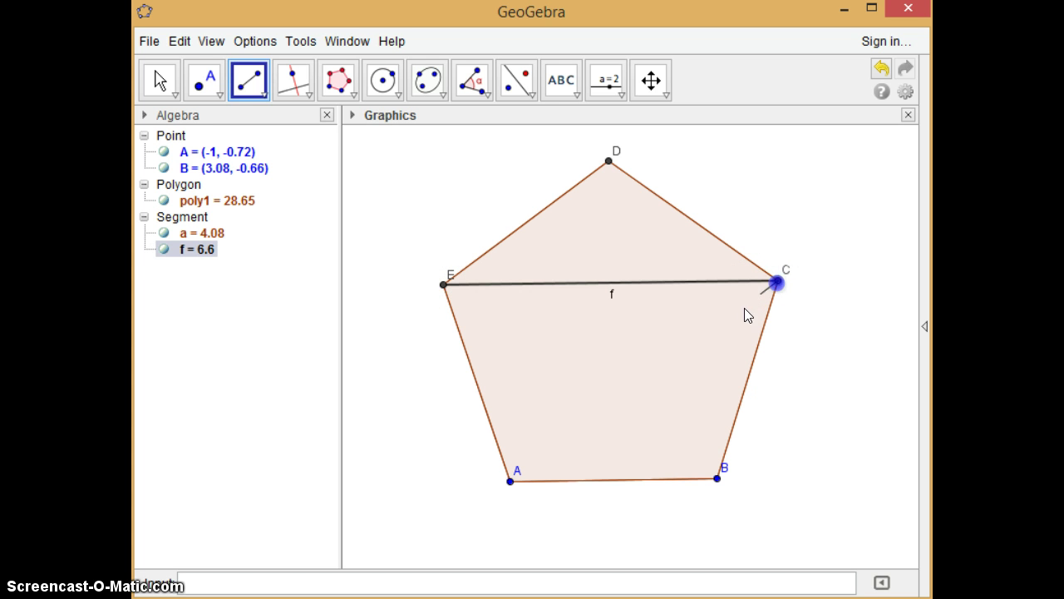
pyautogui.click(511, 480)
pyautogui.click(510, 481)
pyautogui.click(608, 160)
# Step: Cancel the accidental Redefine dialog for D, then draw diagonals D–B and B–E
pyautogui.press('Escape')
pyautogui.doubleClick(608, 160)
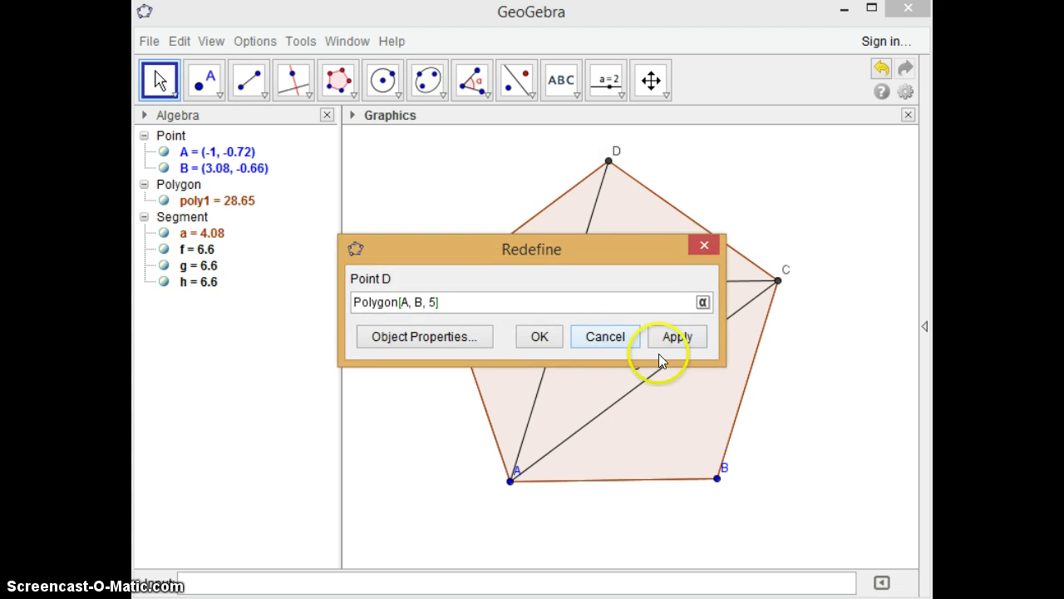
pyautogui.click(703, 246)
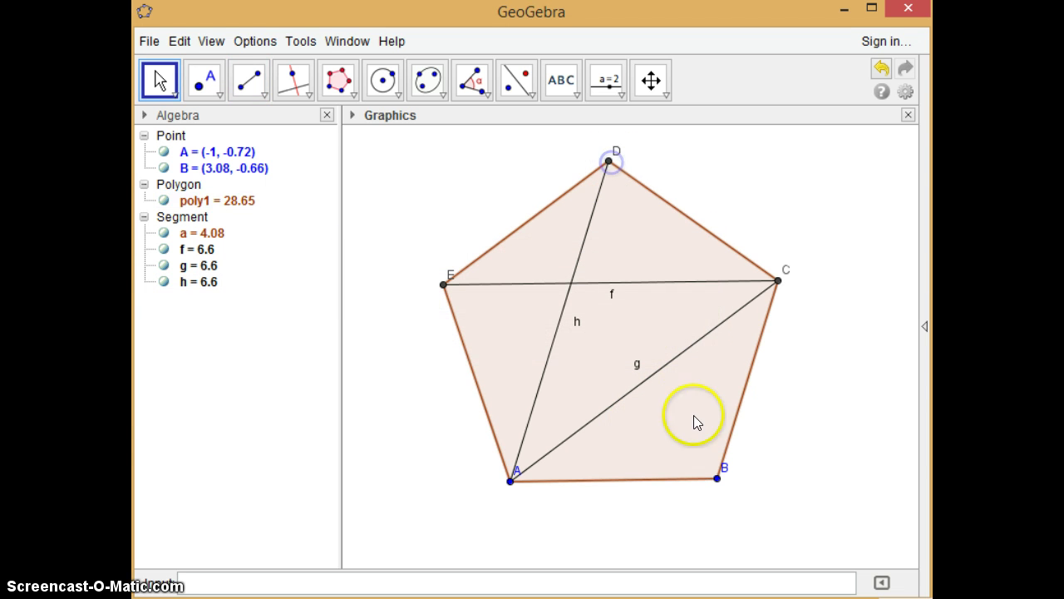
pyautogui.click(249, 79)
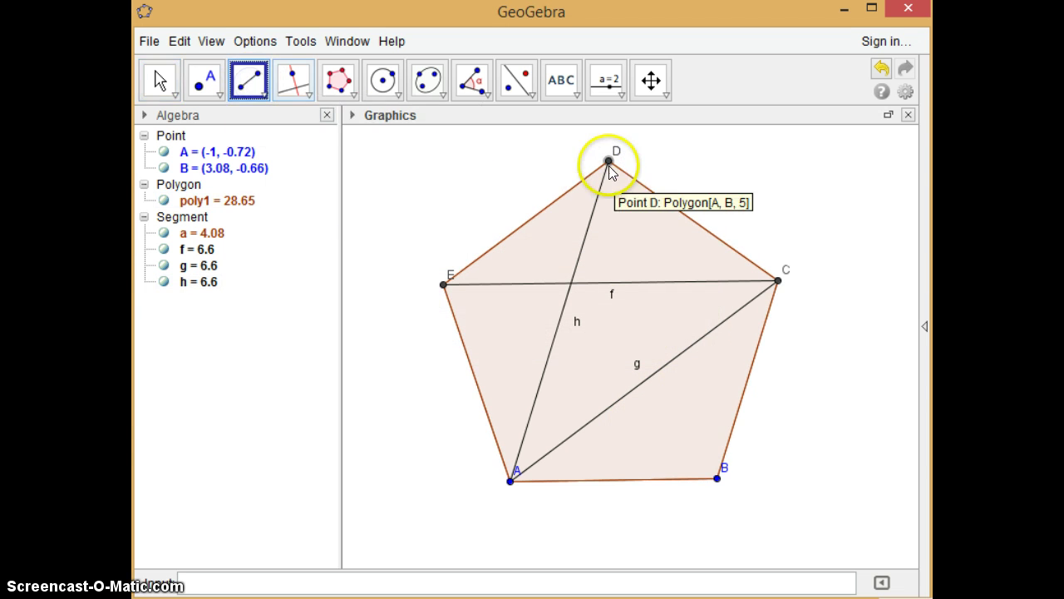
pyautogui.click(609, 161)
pyautogui.click(716, 478)
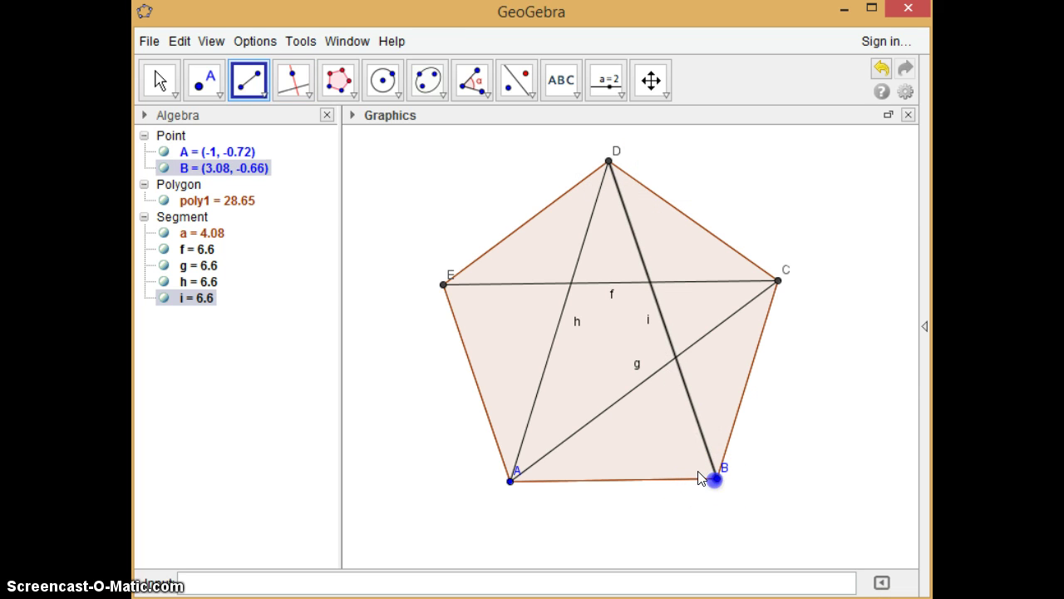
pyautogui.click(453, 276)
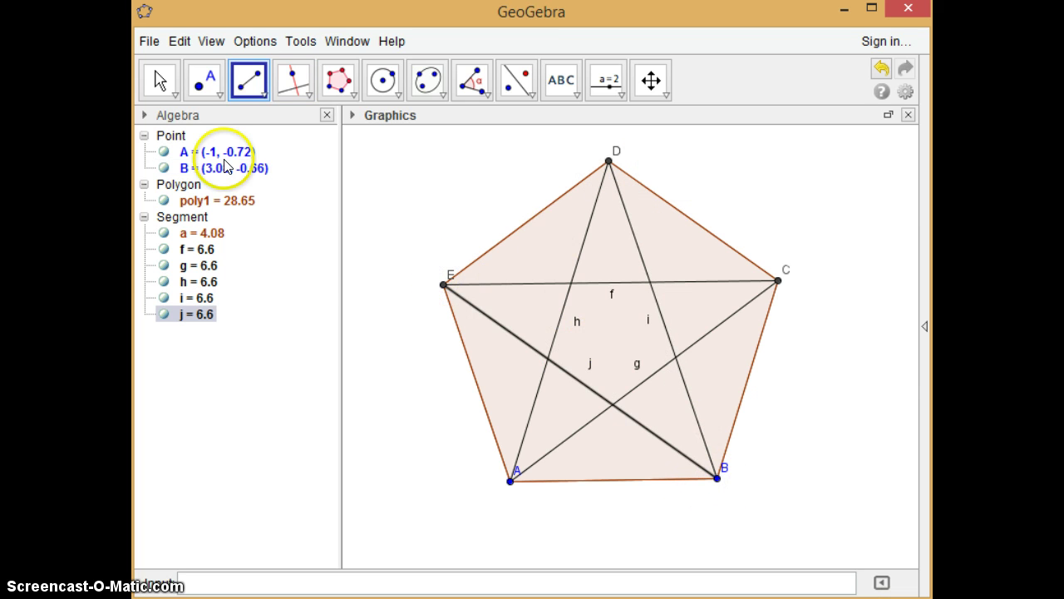
# Step: Mark the five diagonal crossings F, G, H, I and J with the Intersect tool
pyautogui.click(208, 90)
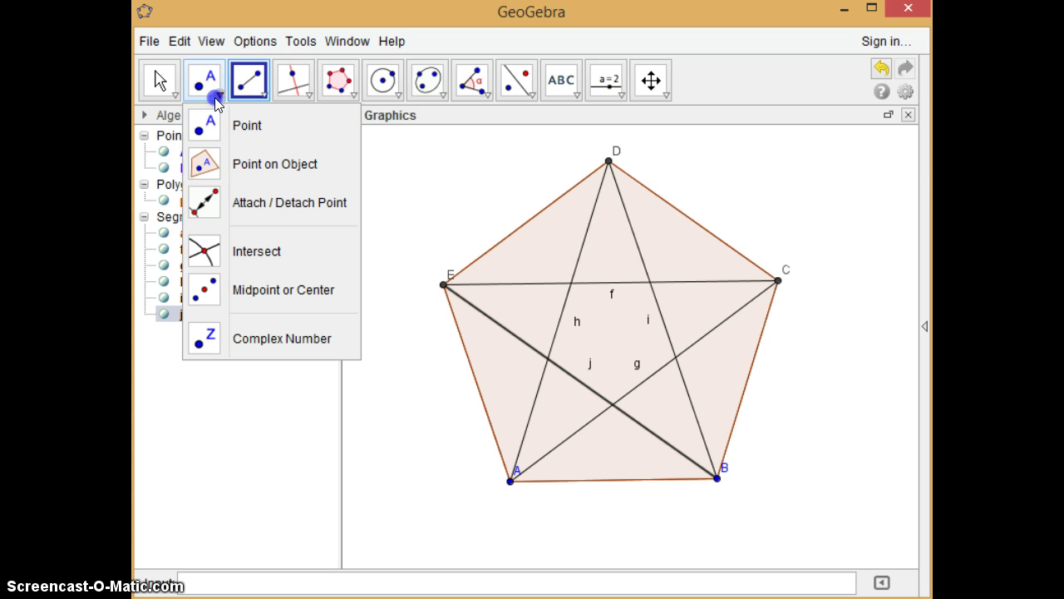
pyautogui.click(210, 250)
pyautogui.click(571, 284)
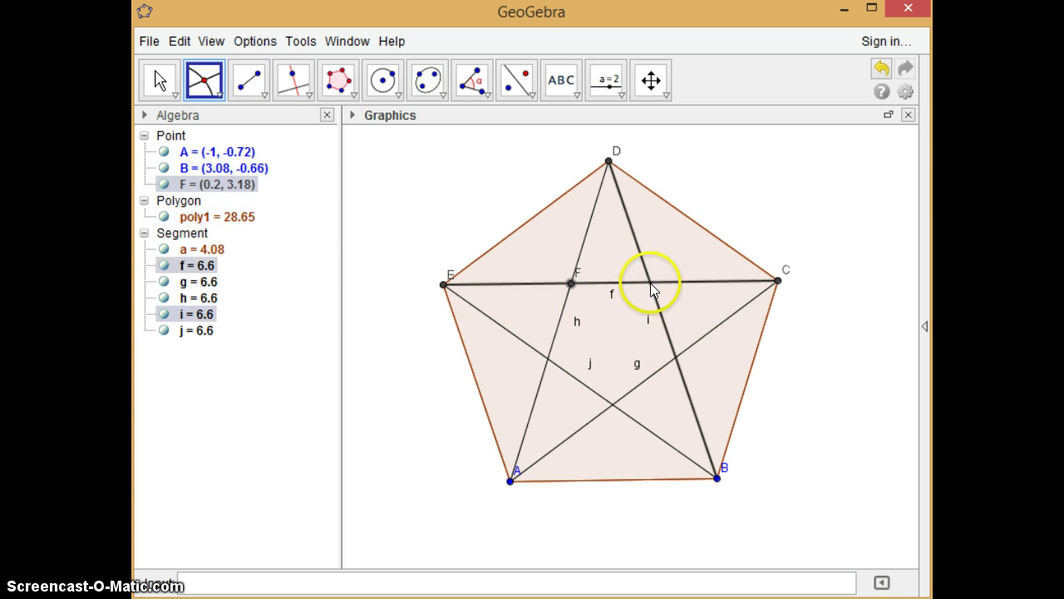
pyautogui.click(650, 282)
pyautogui.click(675, 357)
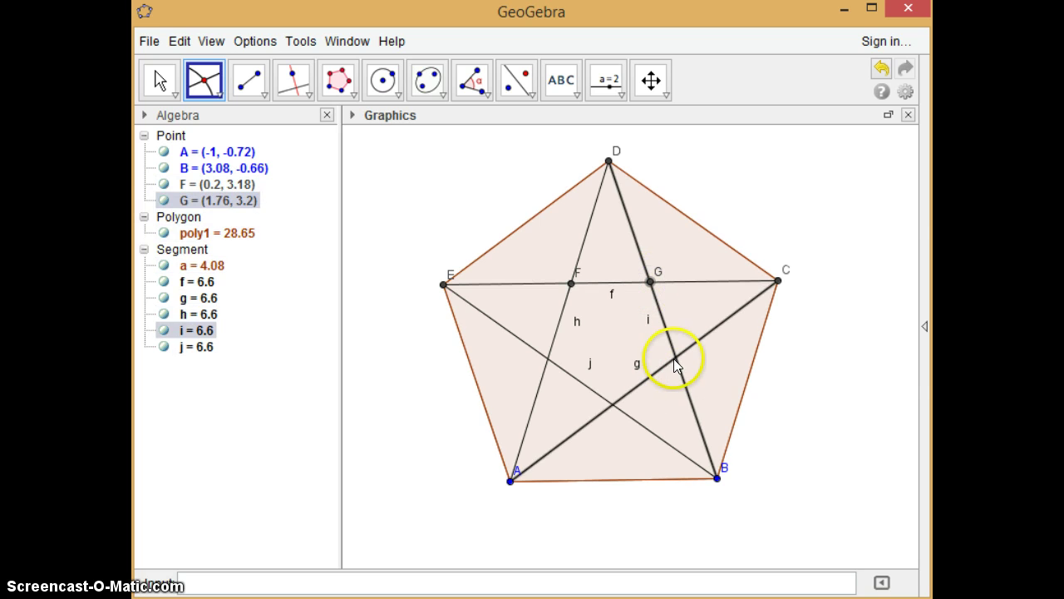
pyautogui.click(614, 404)
pyautogui.click(613, 402)
pyautogui.click(549, 358)
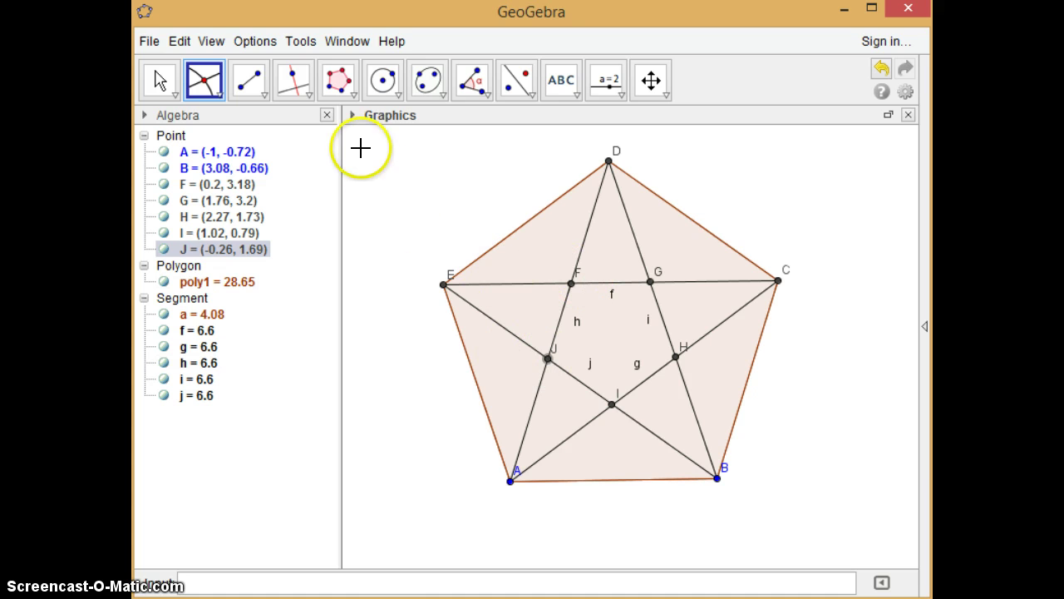
# Step: Start a polygon at A and trace it through I, B, H, C and G
pyautogui.click(352, 93)
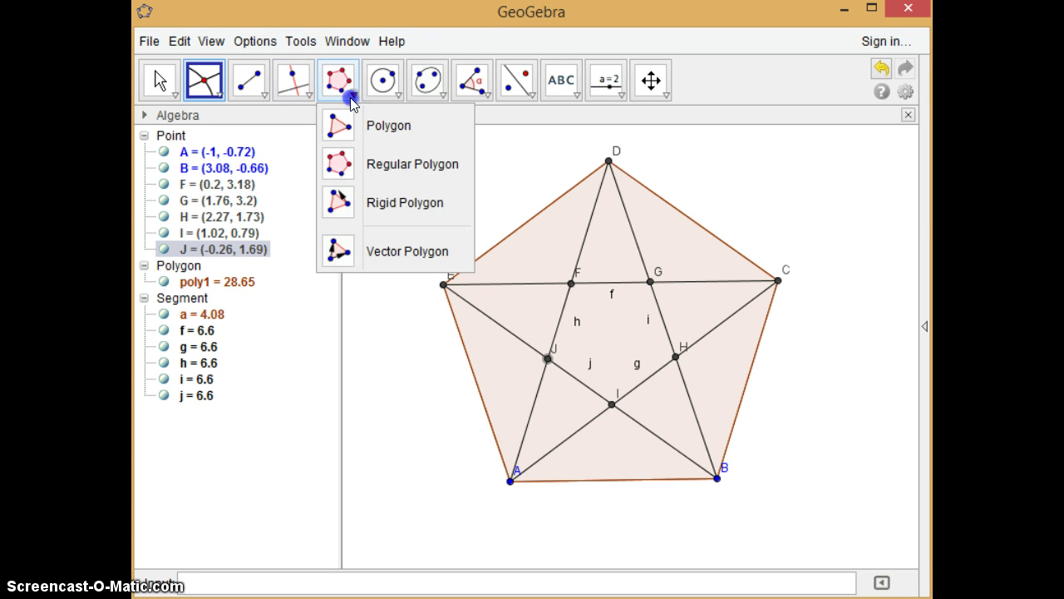
pyautogui.click(339, 133)
pyautogui.click(510, 480)
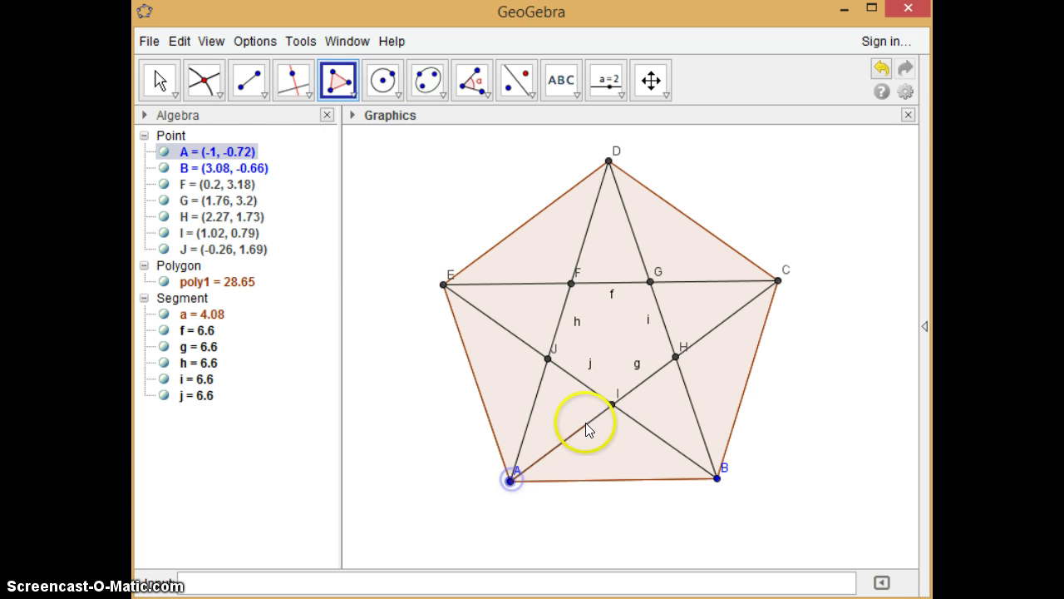
pyautogui.click(612, 405)
pyautogui.click(715, 479)
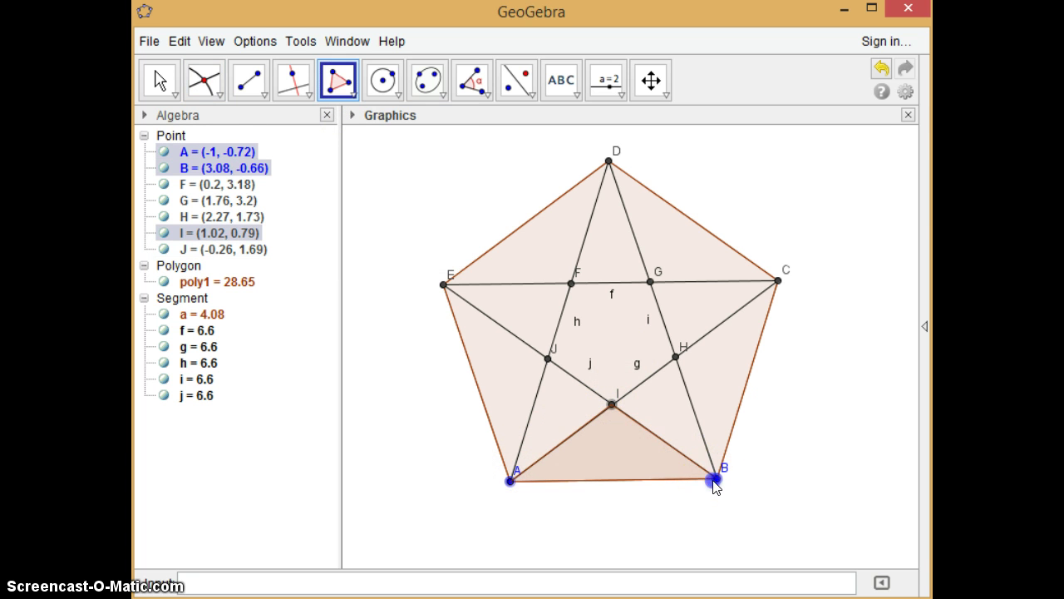
pyautogui.click(676, 358)
pyautogui.click(778, 282)
pyautogui.click(650, 281)
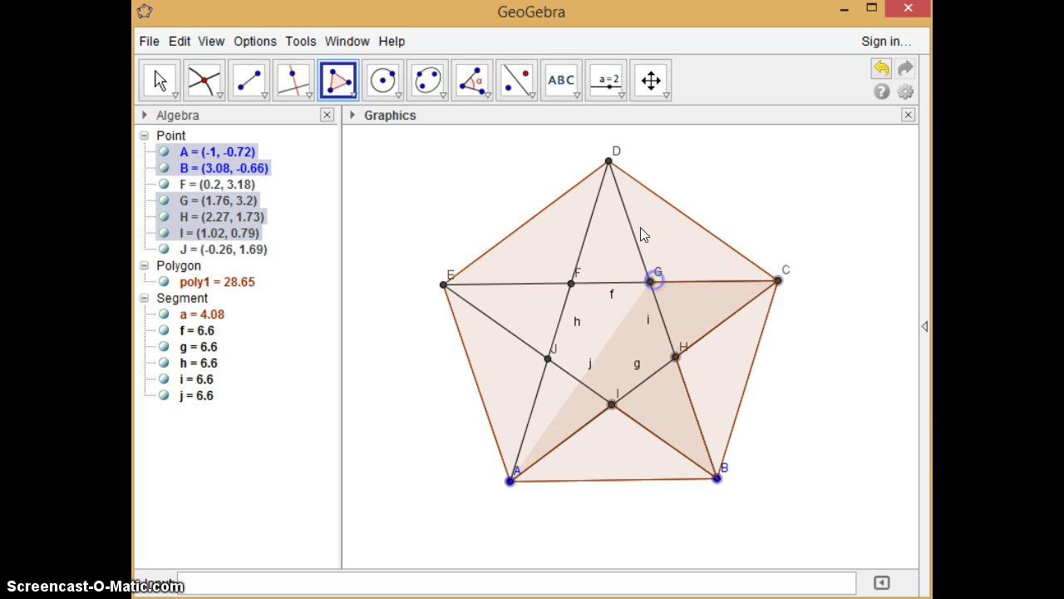
# Step: Continue the polygon through D, F, E and J and close it at A, forming star poly2
pyautogui.click(608, 161)
pyautogui.click(570, 283)
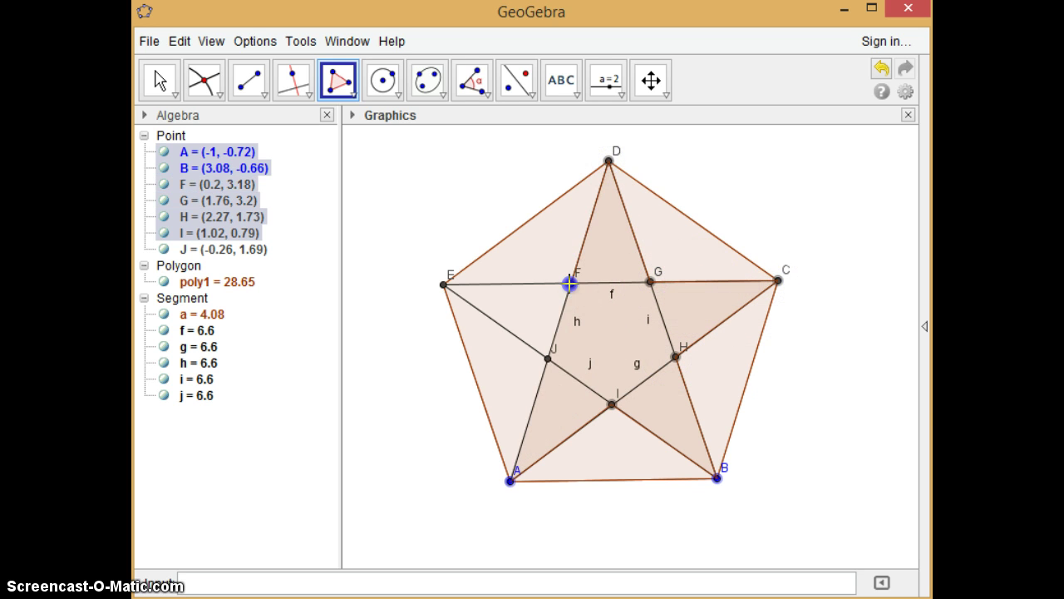
pyautogui.click(444, 285)
pyautogui.click(546, 356)
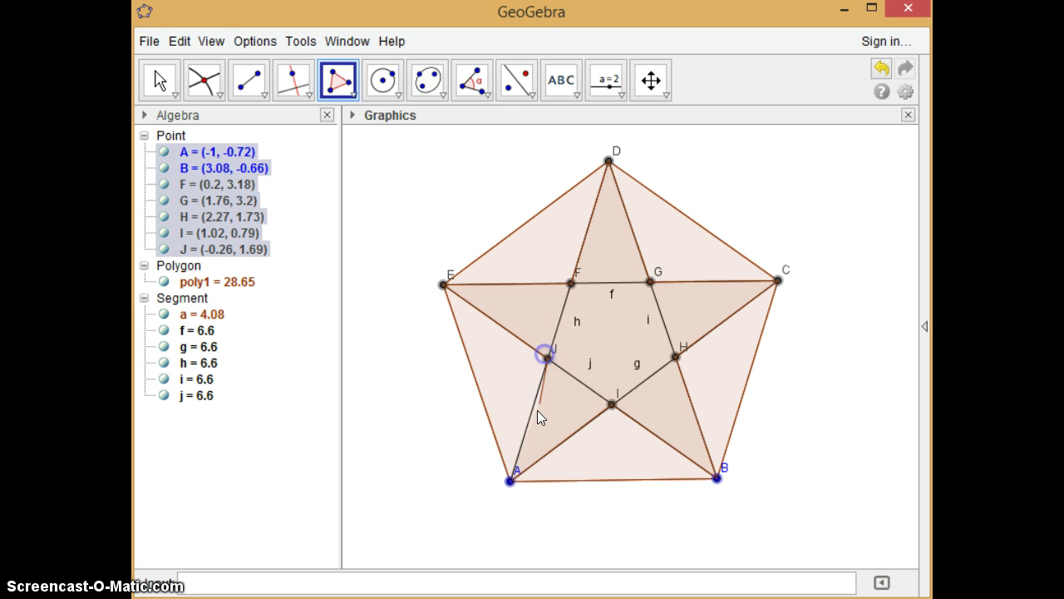
pyautogui.click(510, 480)
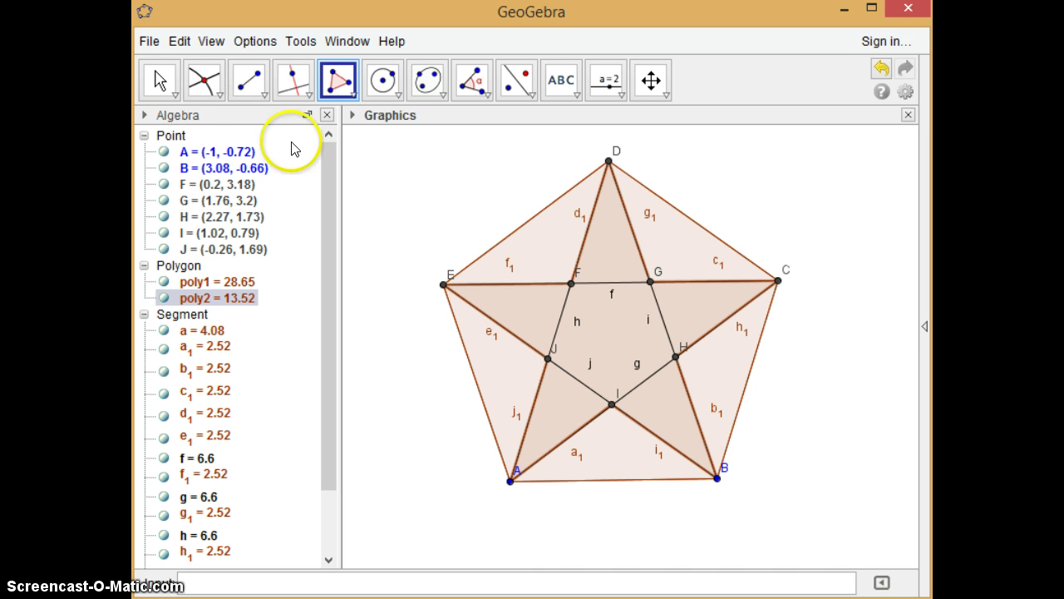
pyautogui.click(541, 280)
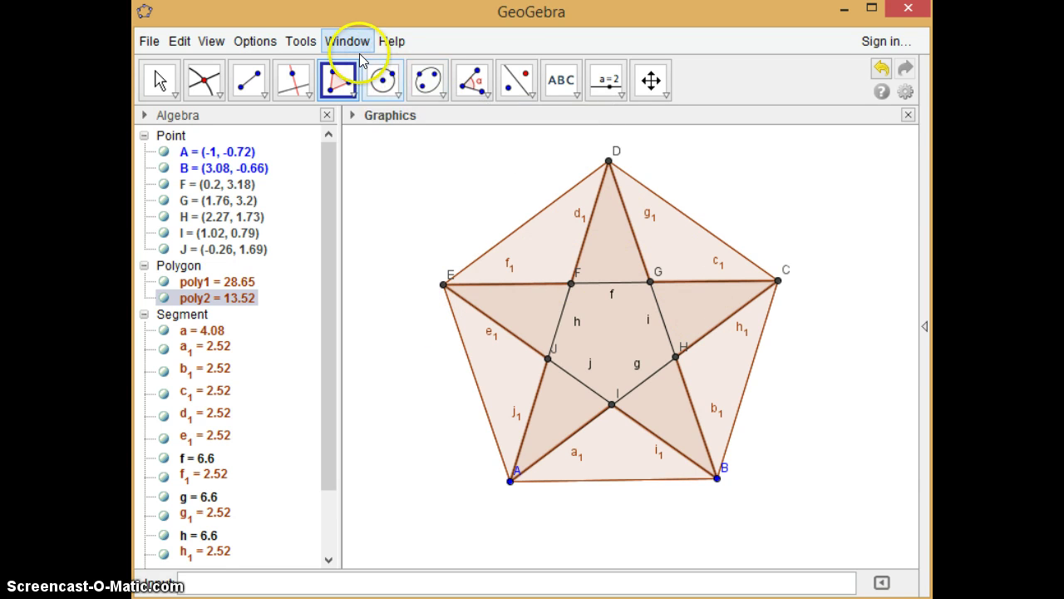
# Step: Start Create New Tool with points A and B as inputs and poly2 as output
pyautogui.click(318, 42)
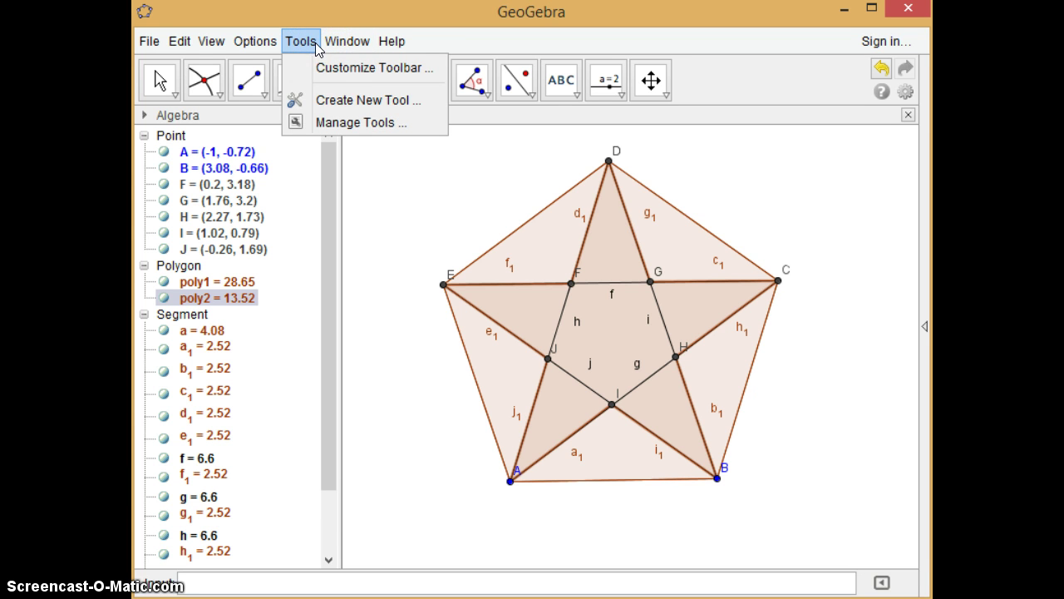
pyautogui.click(353, 103)
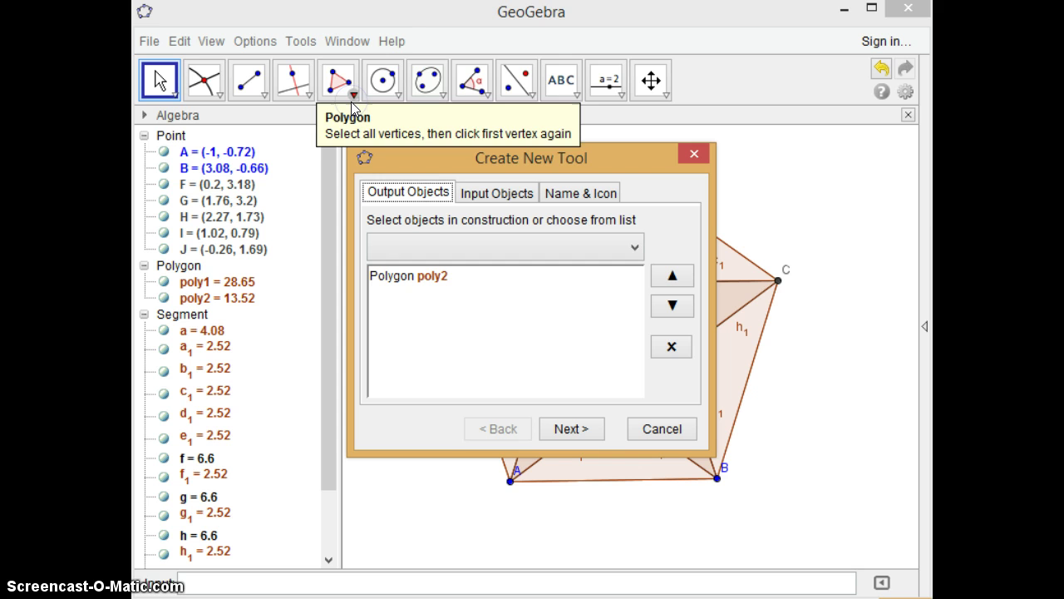
pyautogui.click(475, 194)
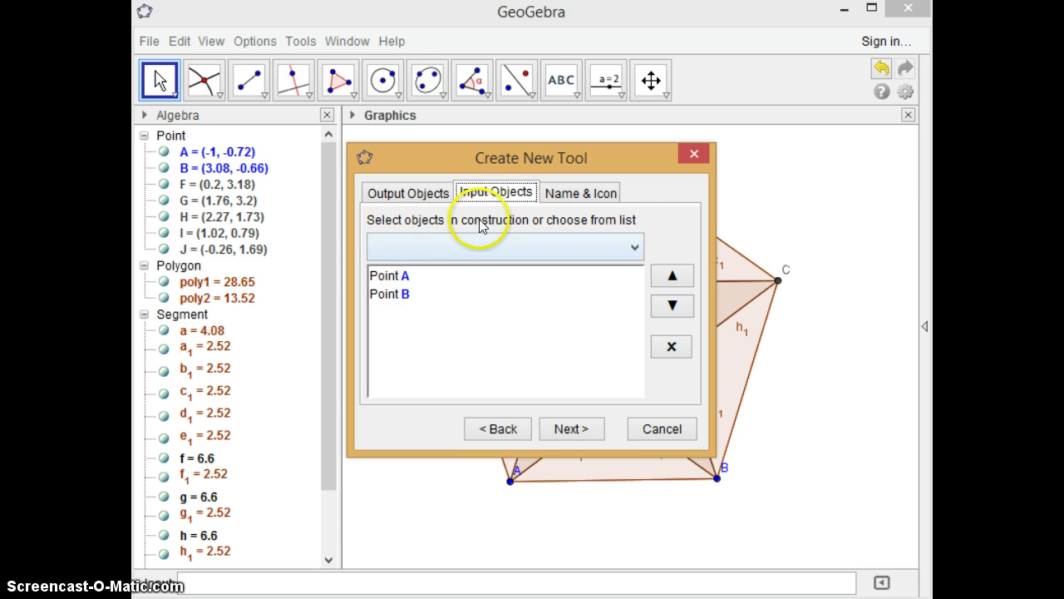
pyautogui.moveTo(520, 165); pyautogui.dragTo(263, 70)
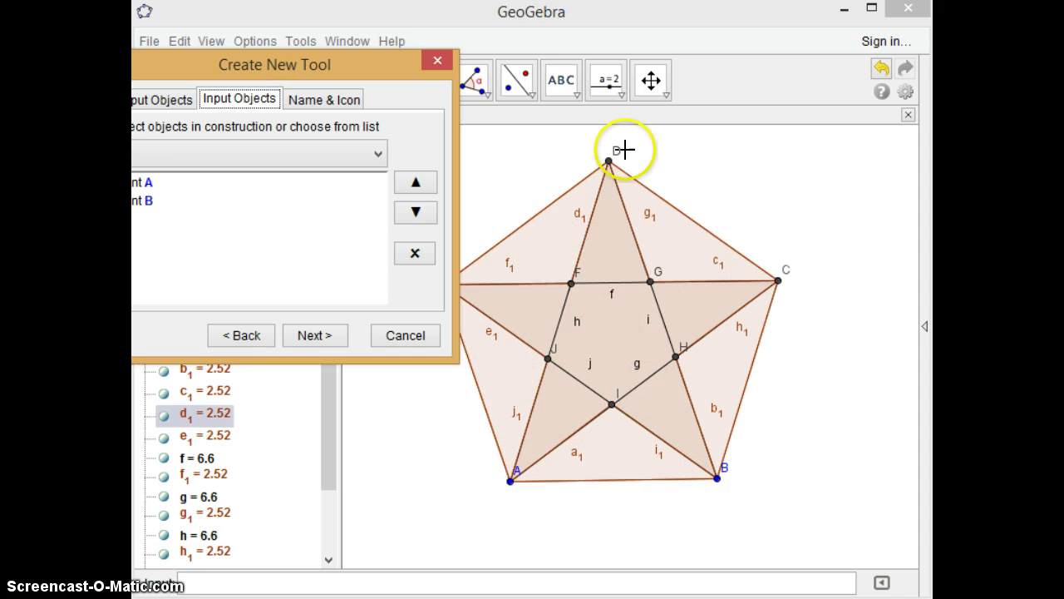
pyautogui.moveTo(347, 58); pyautogui.dragTo(576, 150)
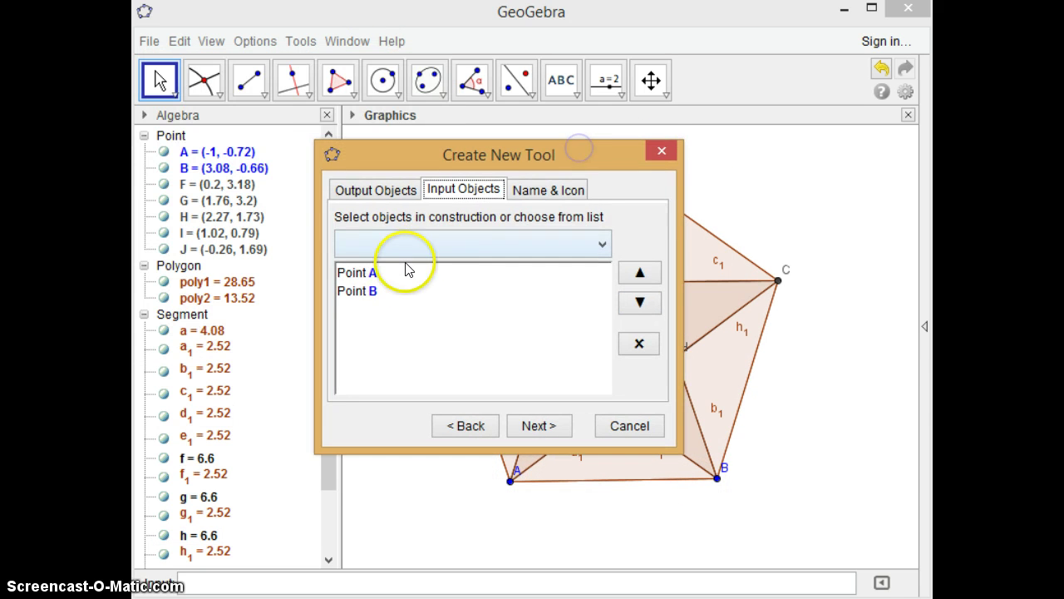
pyautogui.click(375, 193)
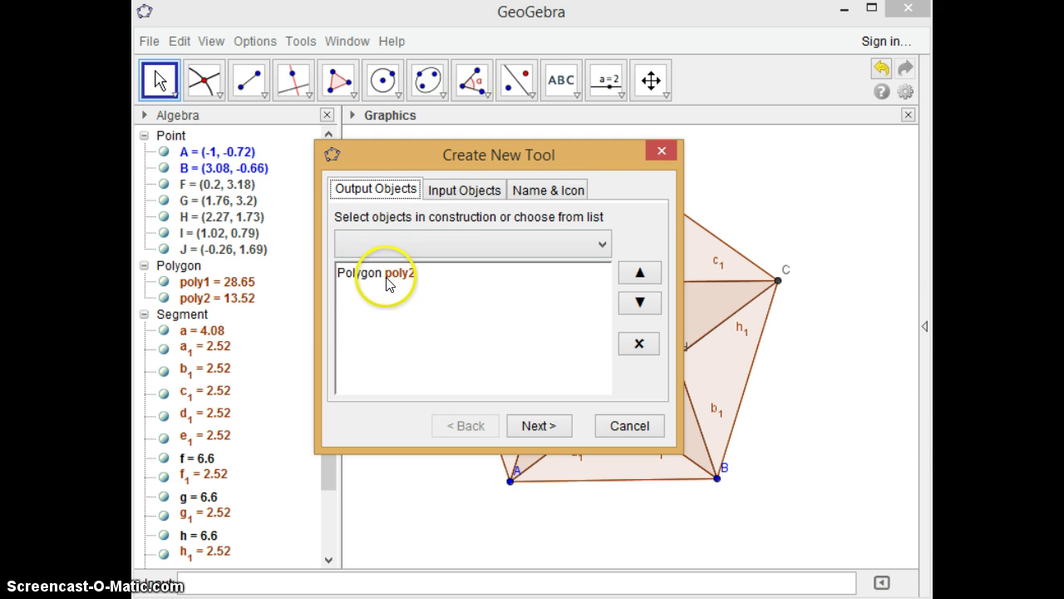
# Step: Name the tool Star, with command Star and help text 'Select two points'
pyautogui.click(549, 189)
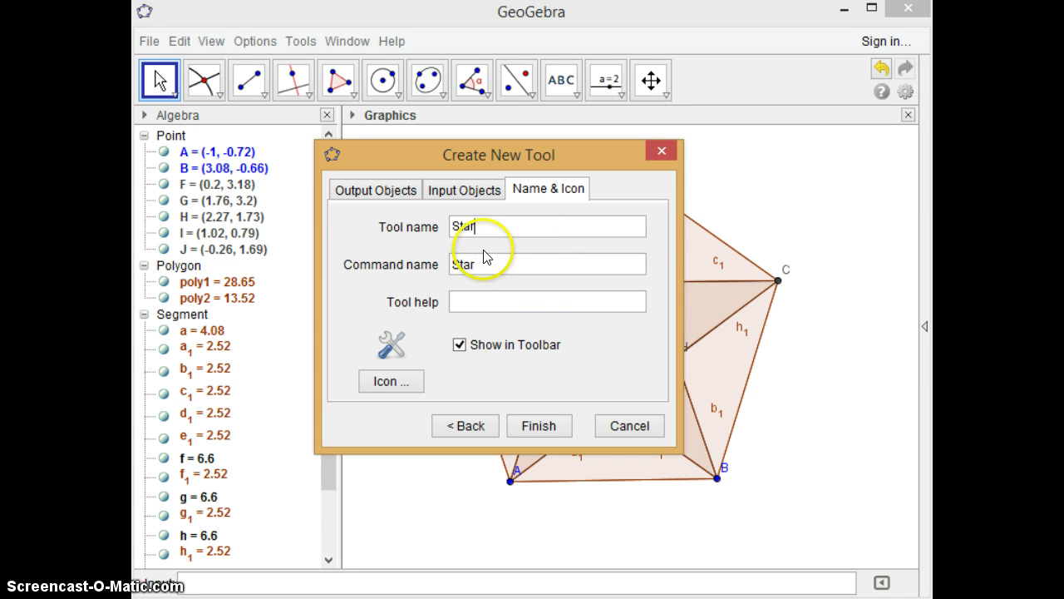
pyautogui.click(499, 302)
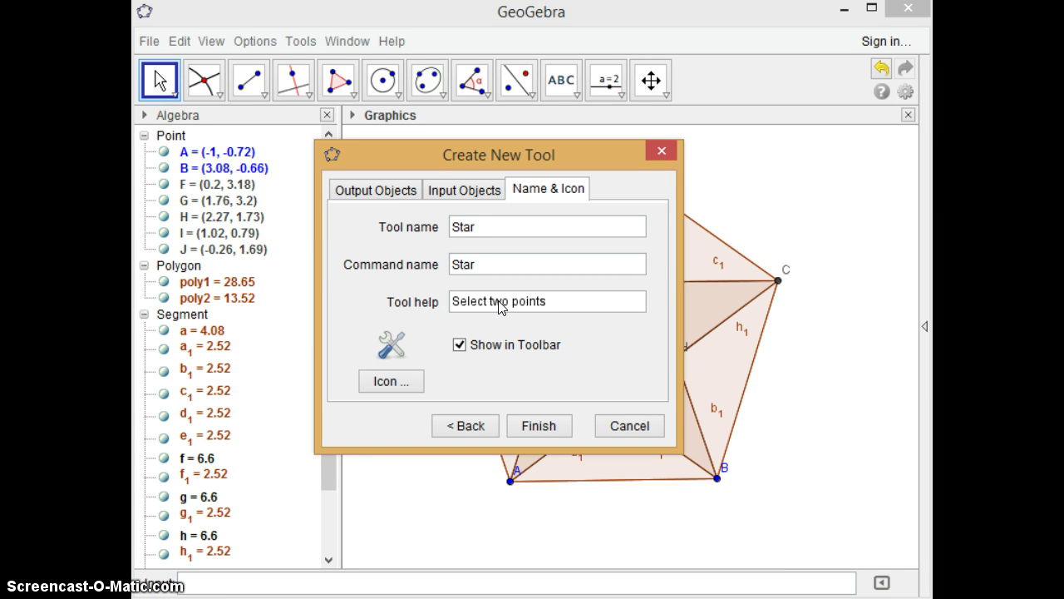
pyautogui.click(390, 381)
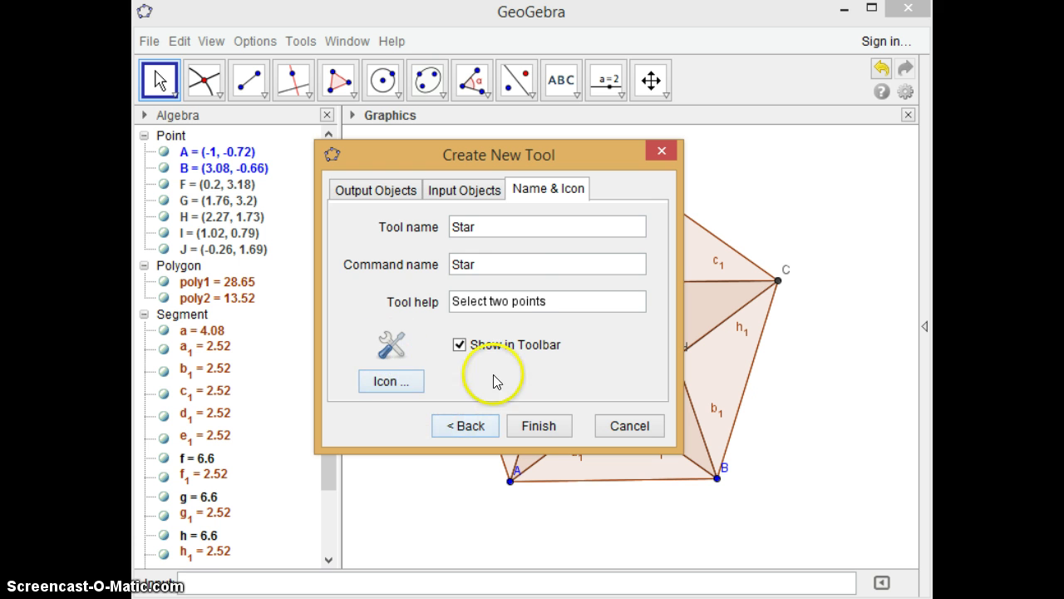
# Step: Finish creating the Star tool, then select and delete the whole old pentagram construction
pyautogui.click(536, 426)
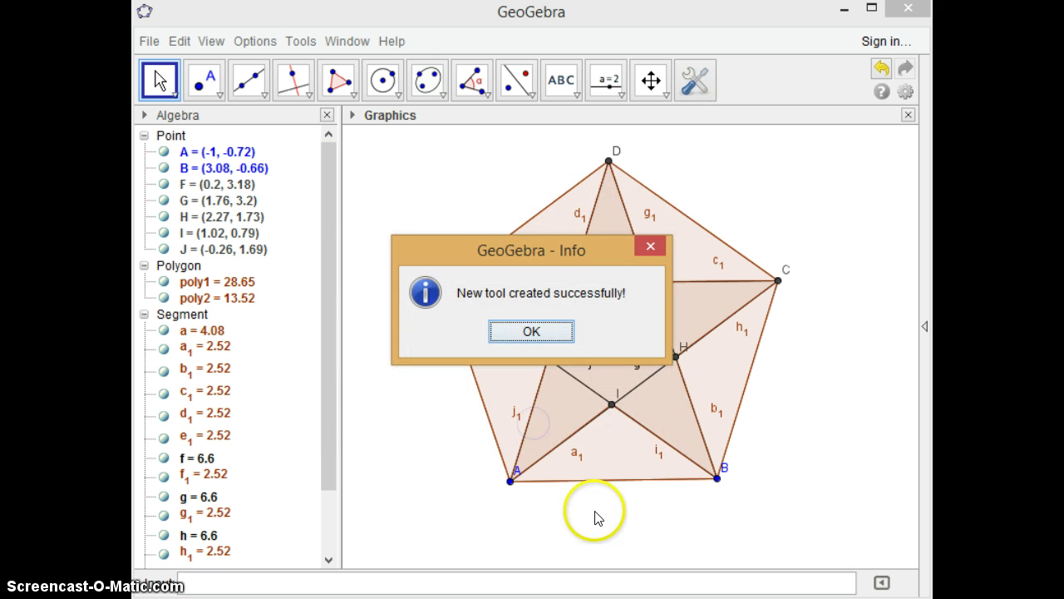
pyautogui.click(531, 331)
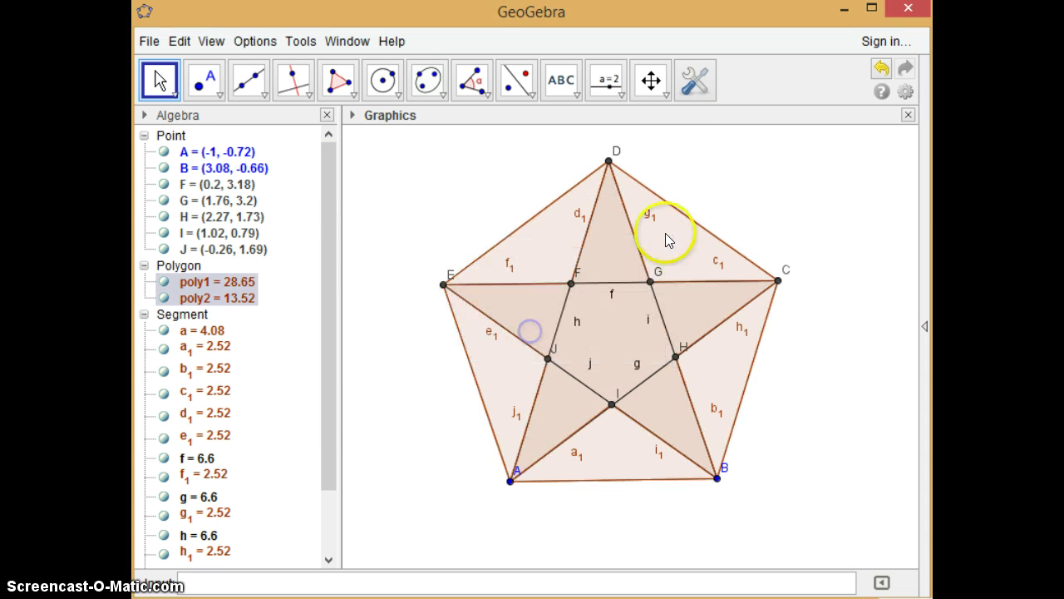
pyautogui.click(686, 88)
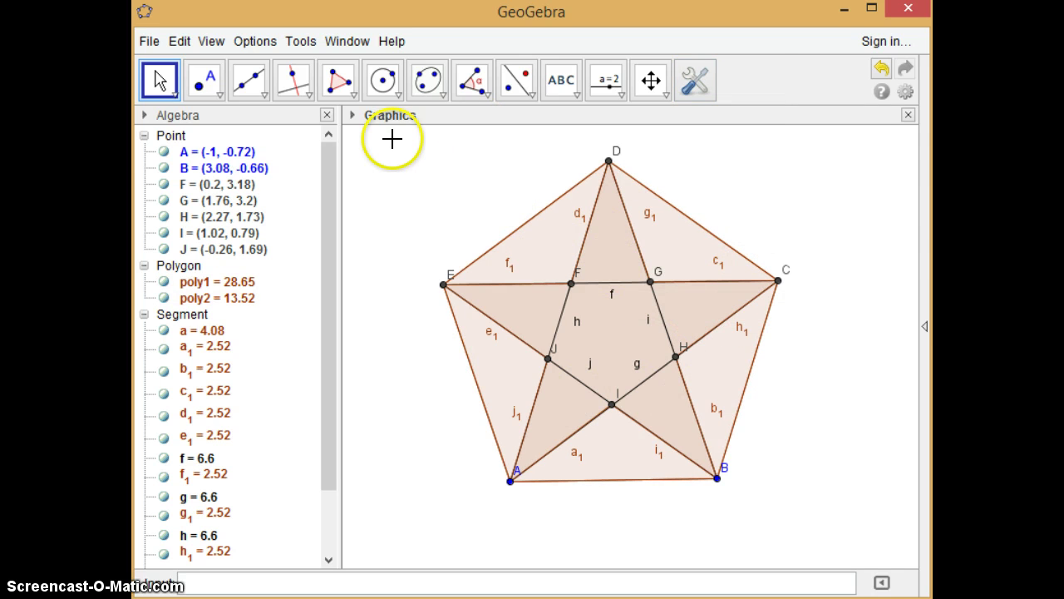
pyautogui.moveTo(392, 138); pyautogui.dragTo(832, 548)
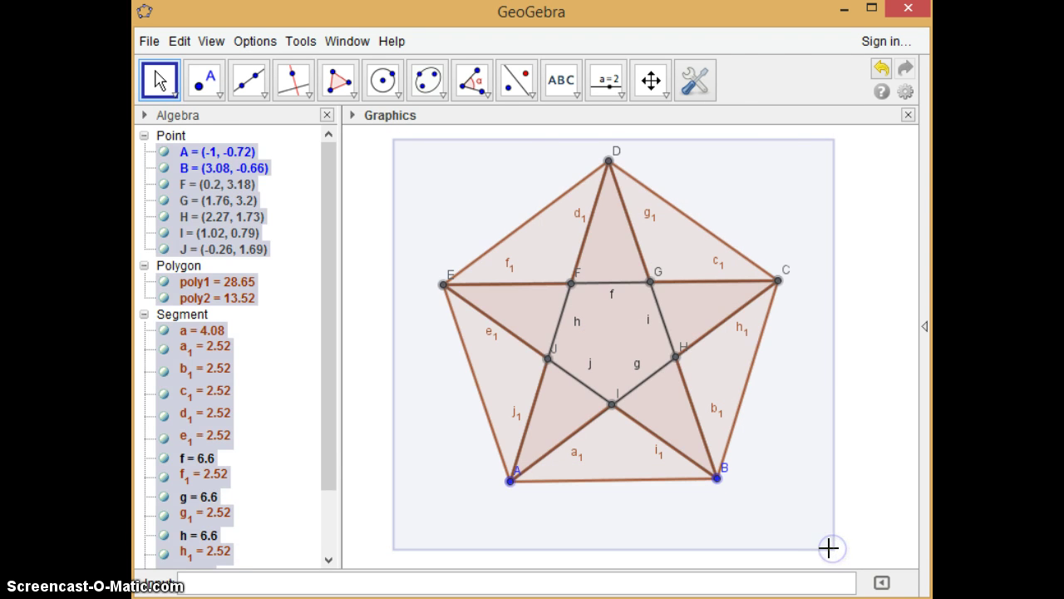
pyautogui.press('Delete')
pyautogui.moveTo(755, 471); pyautogui.dragTo(720, 402)
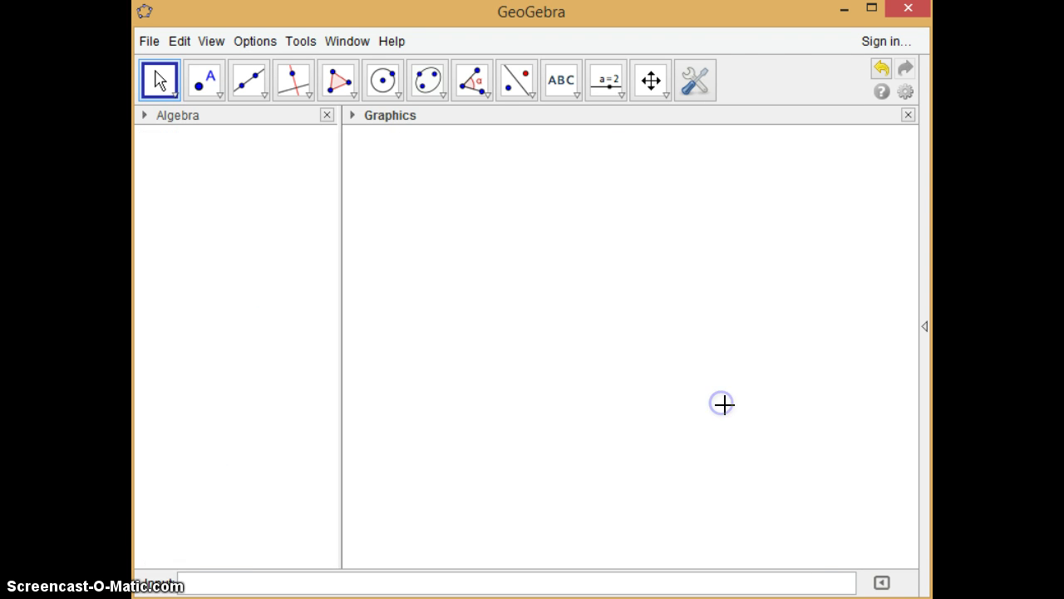
pyautogui.moveTo(448, 148); pyautogui.dragTo(532, 151)
# Step: Draw a new star with the Star tool from points A and B, then enlarge and level it
pyautogui.click(694, 87)
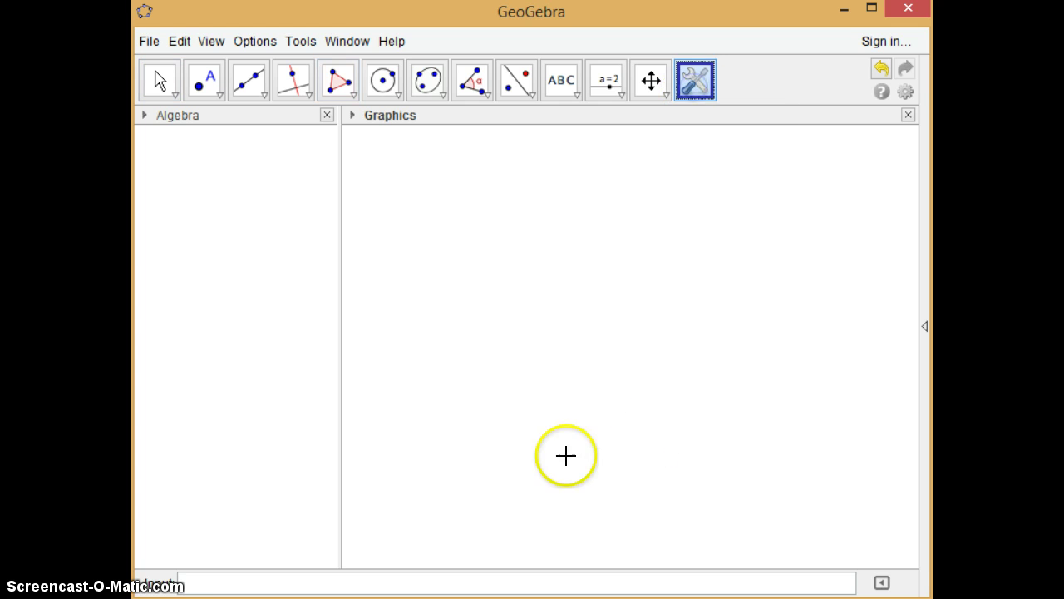
pyautogui.click(496, 405)
pyautogui.click(690, 404)
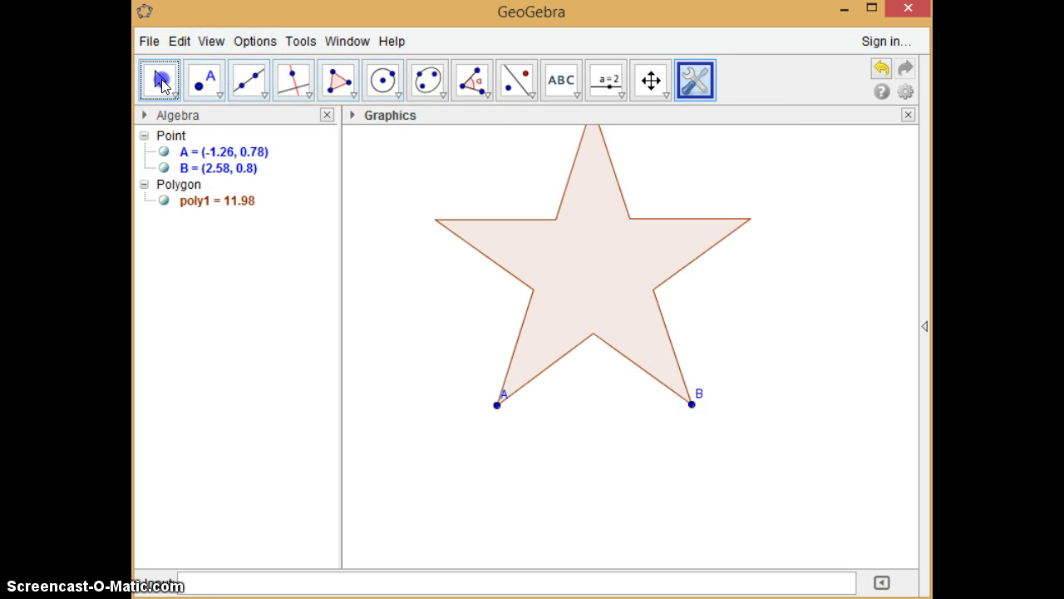
pyautogui.moveTo(497, 406); pyautogui.dragTo(471, 516)
pyautogui.moveTo(692, 404); pyautogui.dragTo(781, 554)
pyautogui.moveTo(473, 516); pyautogui.dragTo(488, 555)
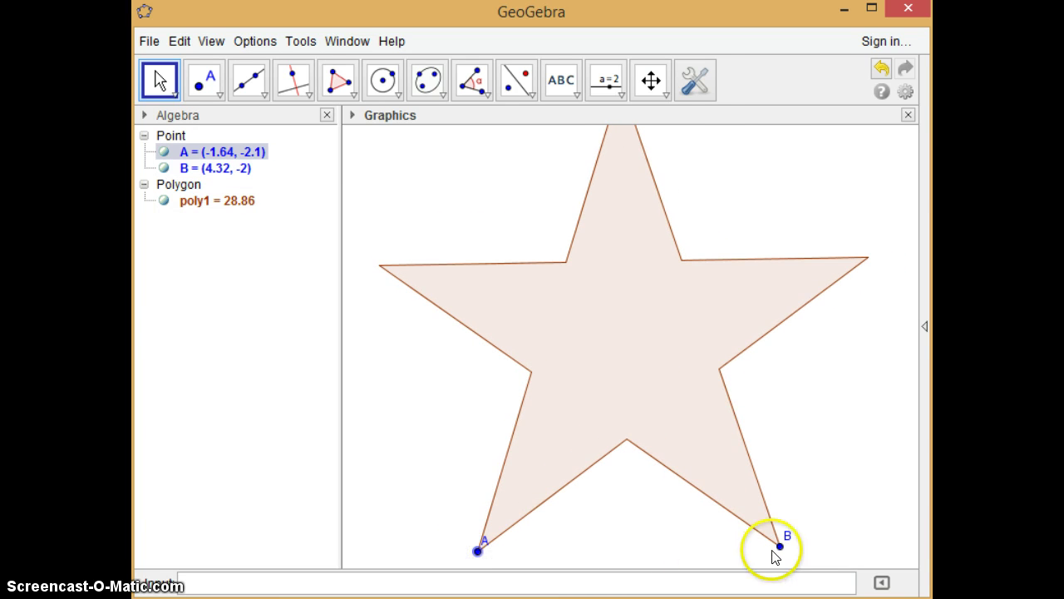
pyautogui.moveTo(781, 556); pyautogui.dragTo(750, 550)
# Step: Select the new star poly1, then clear the selection
pyautogui.click(663, 373)
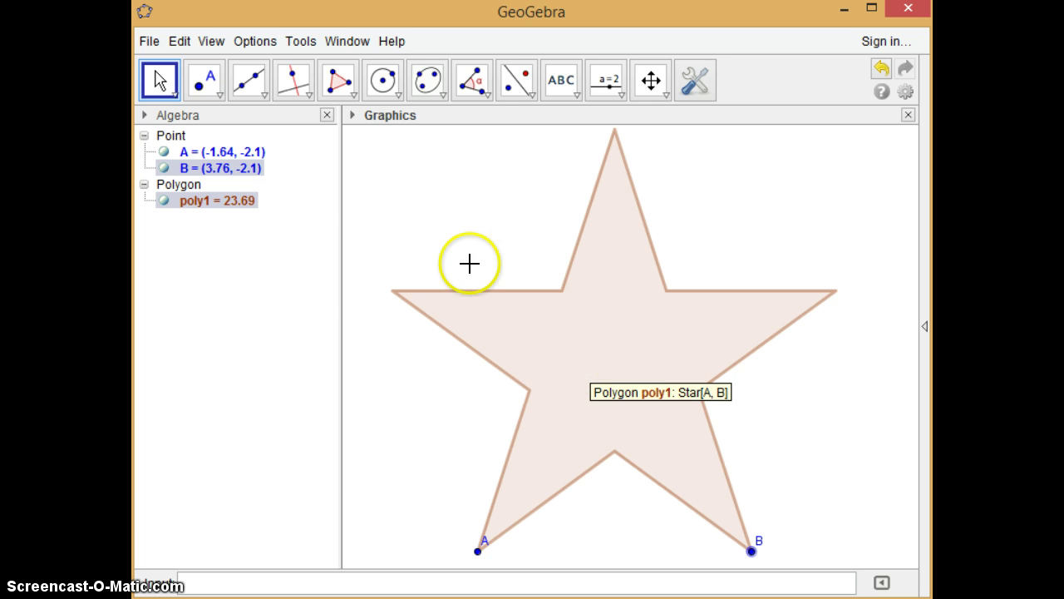
pyautogui.click(363, 225)
pyautogui.click(626, 408)
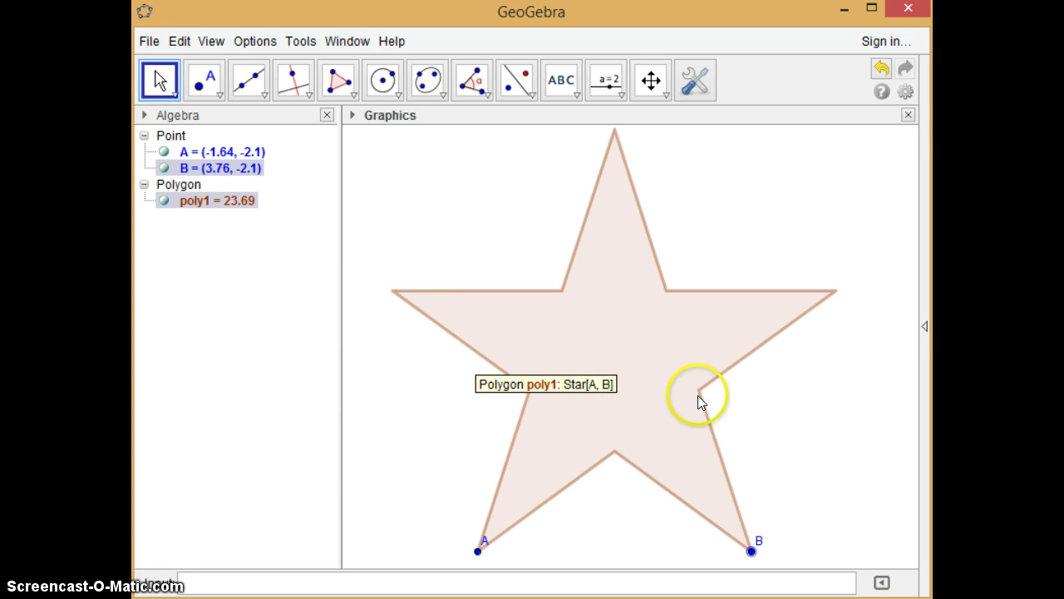
pyautogui.press('Escape')
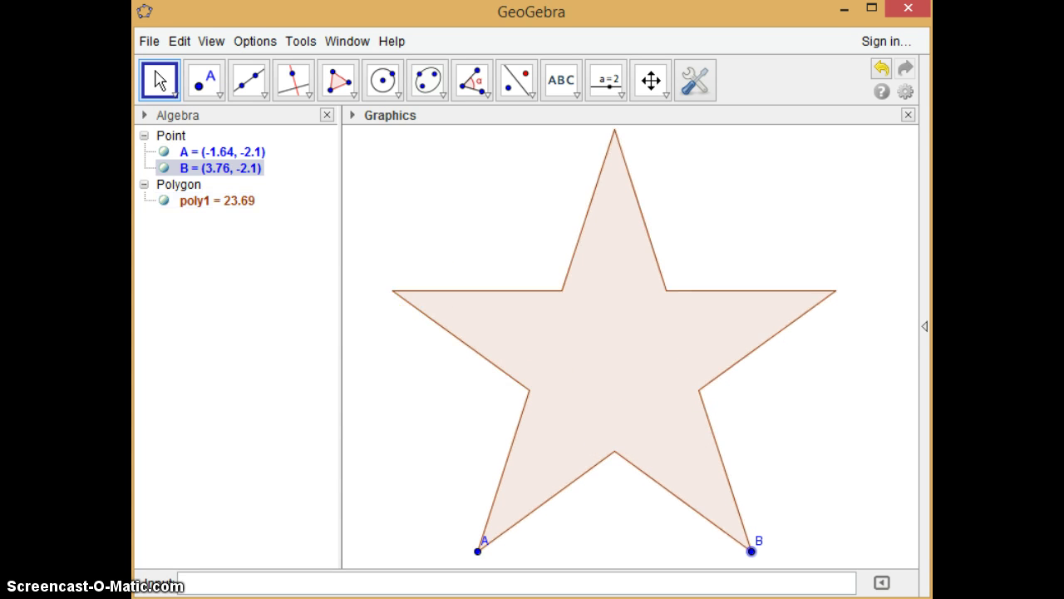
pyautogui.click(701, 86)
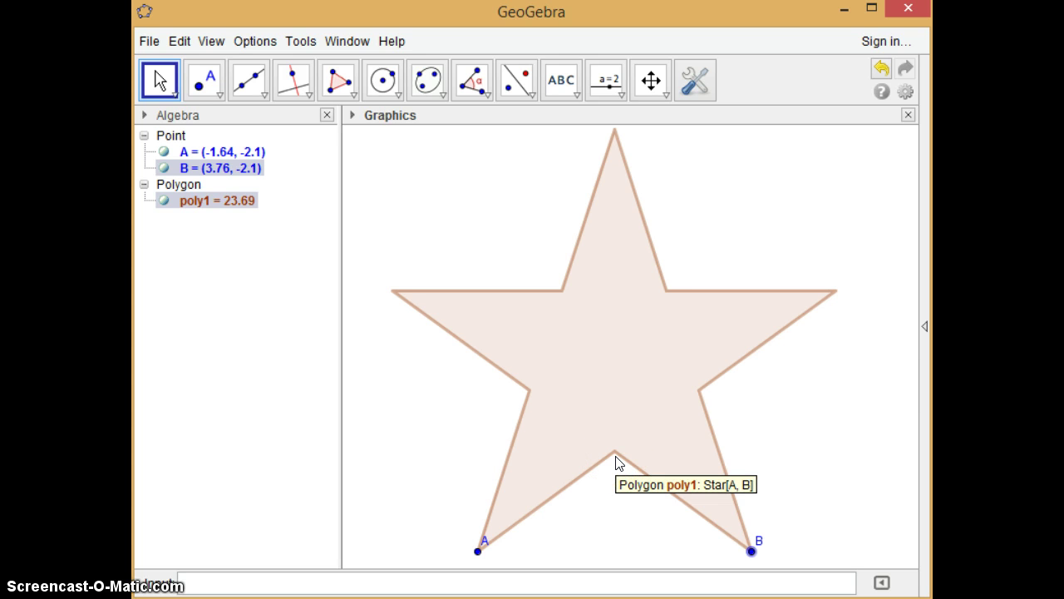
pyautogui.click(205, 80)
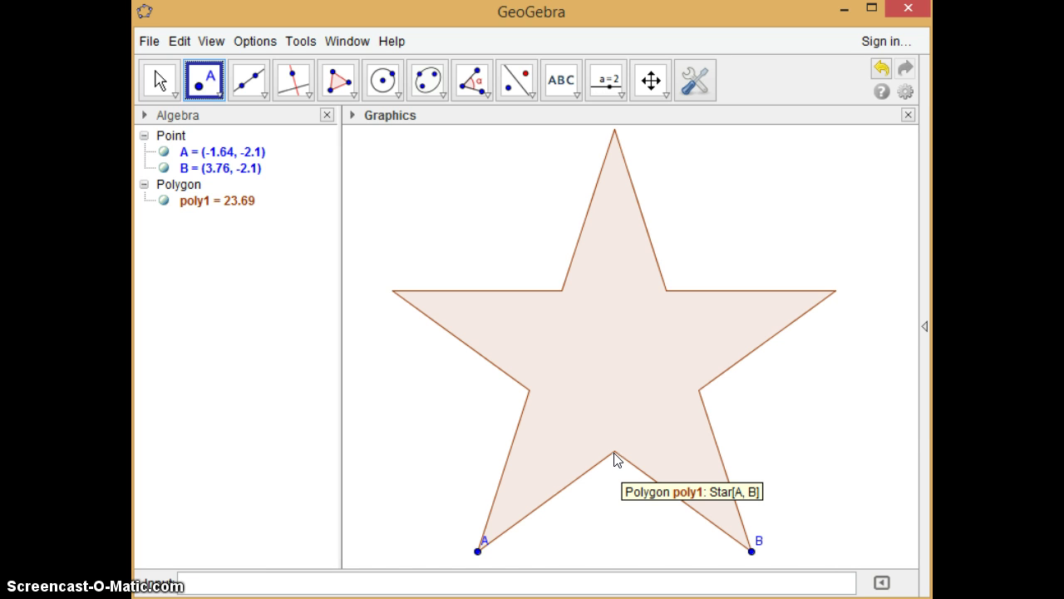
# Step: Place points C–H on the star's five inner notches and right tip, and I at the left tip (-3.28, 3.04)
pyautogui.click(614, 453)
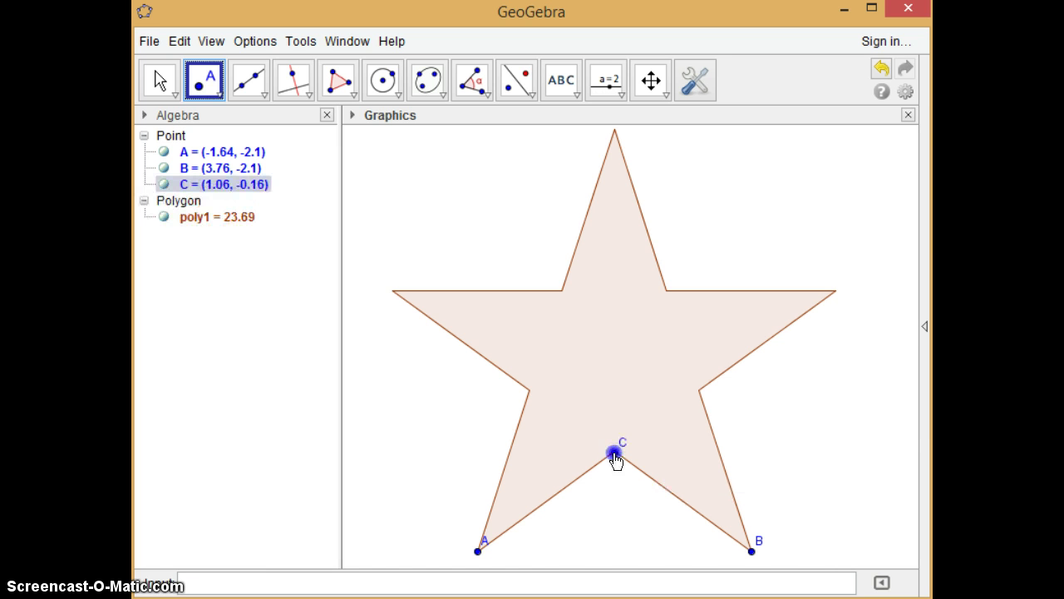
pyautogui.click(701, 391)
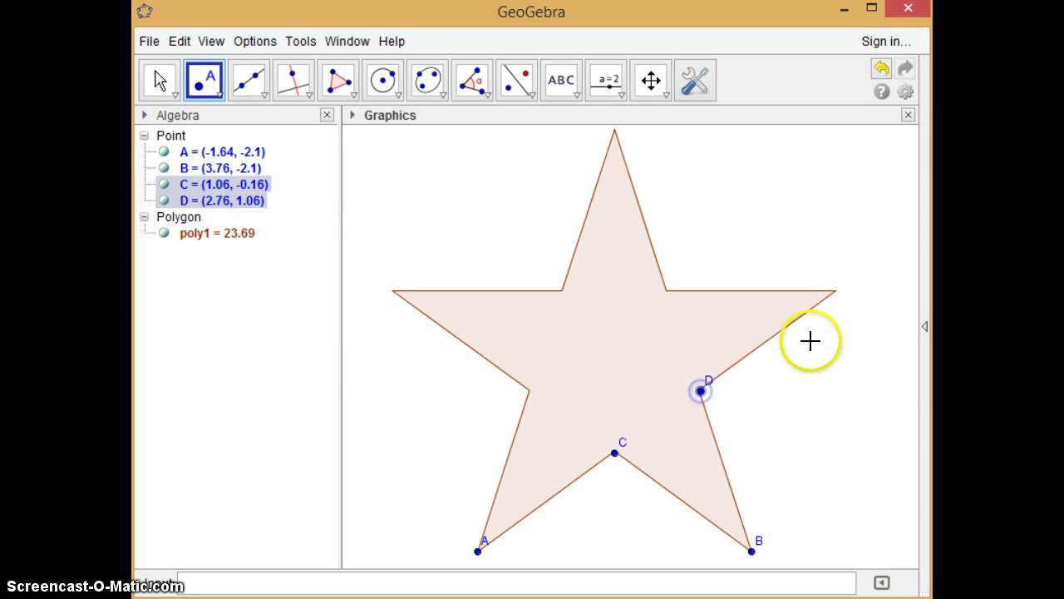
pyautogui.click(835, 290)
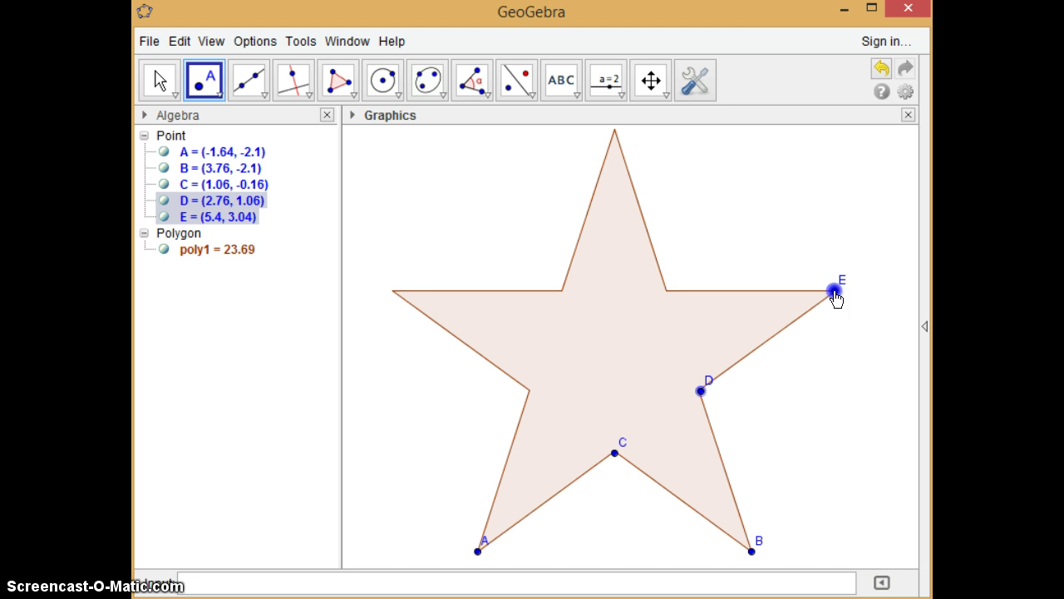
pyautogui.click(667, 292)
pyautogui.click(562, 289)
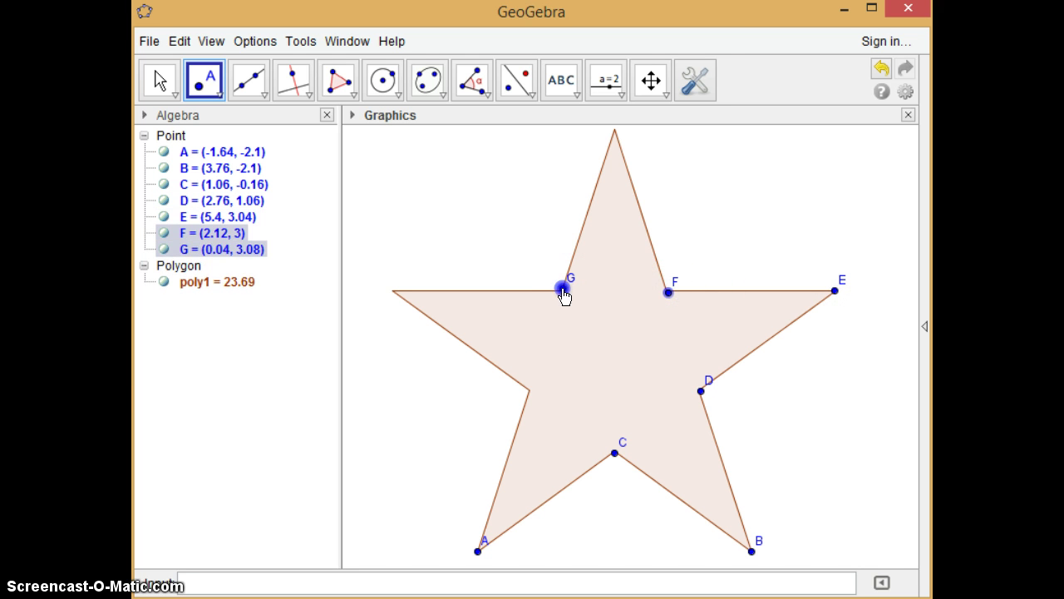
pyautogui.click(528, 391)
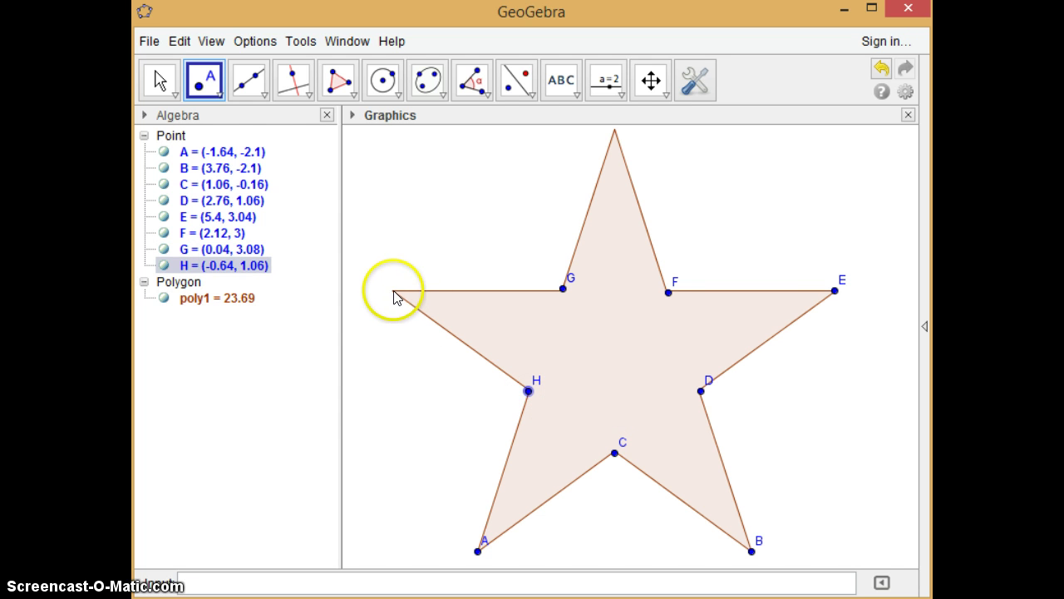
pyautogui.click(394, 291)
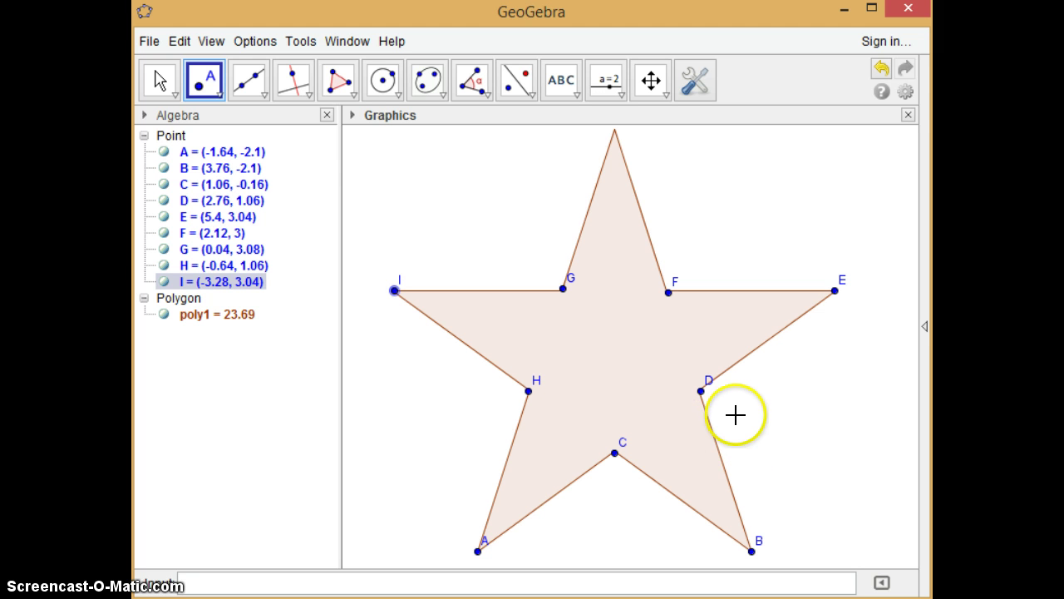
# Step: Build the inner star poly2 from points C and D with the Star tool
pyautogui.click(695, 83)
pyautogui.click(614, 452)
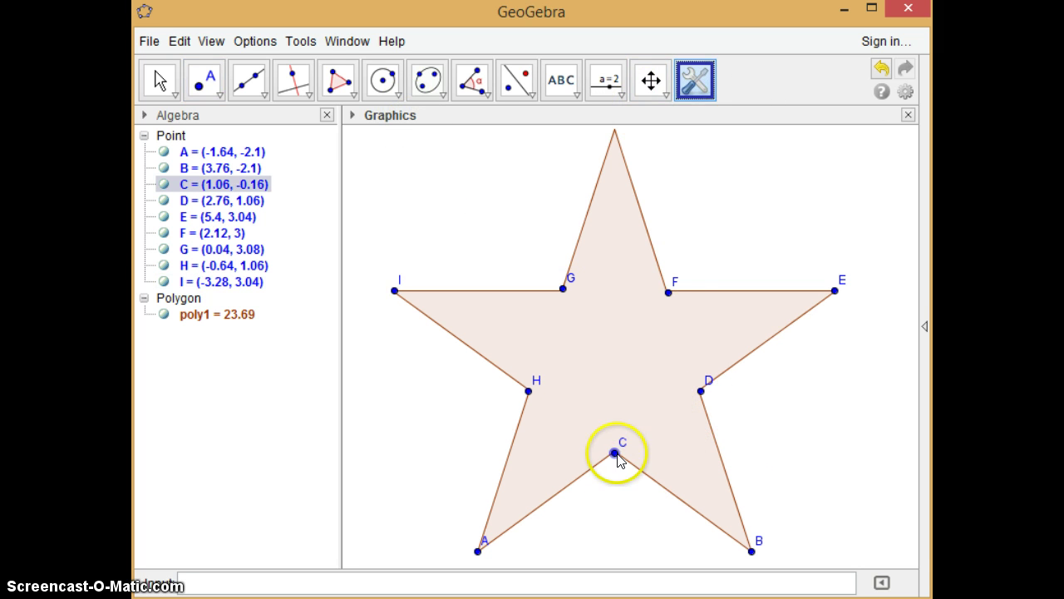
pyautogui.click(701, 390)
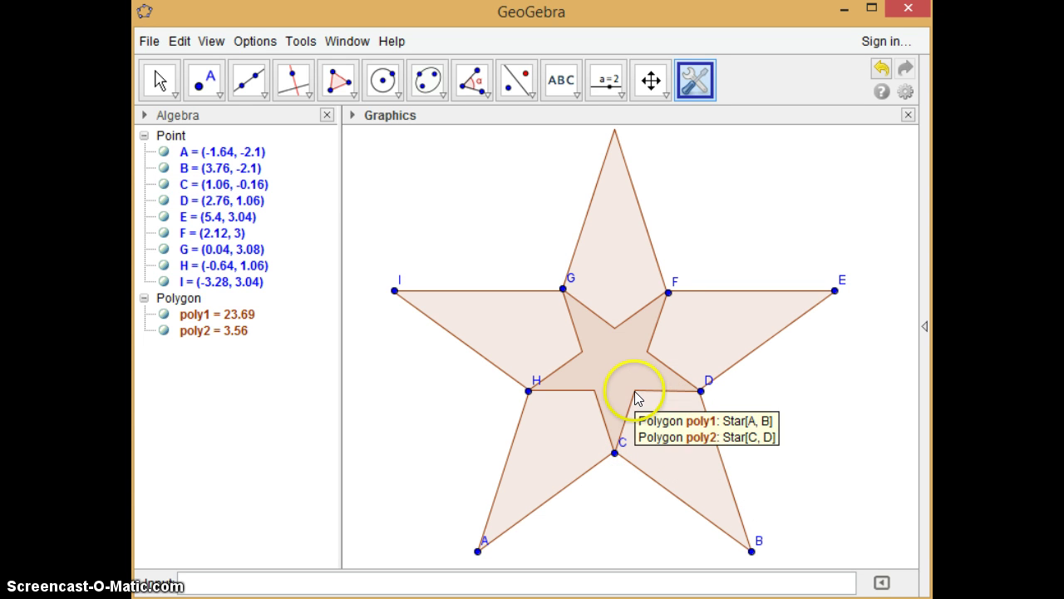
# Step: Place points J, K, L, M and N on the inner star's edges
pyautogui.click(203, 80)
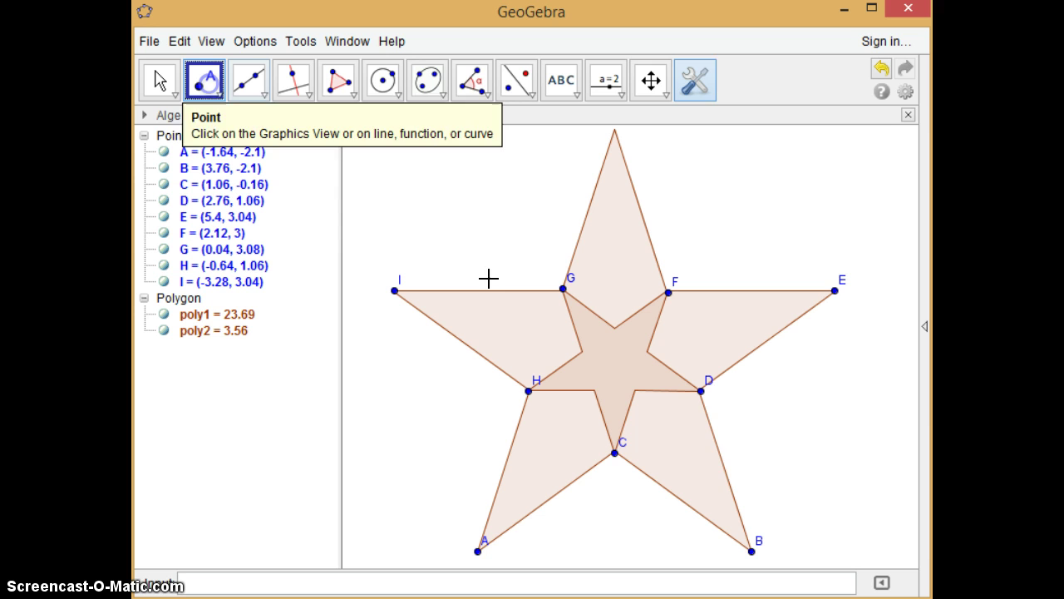
pyautogui.click(636, 389)
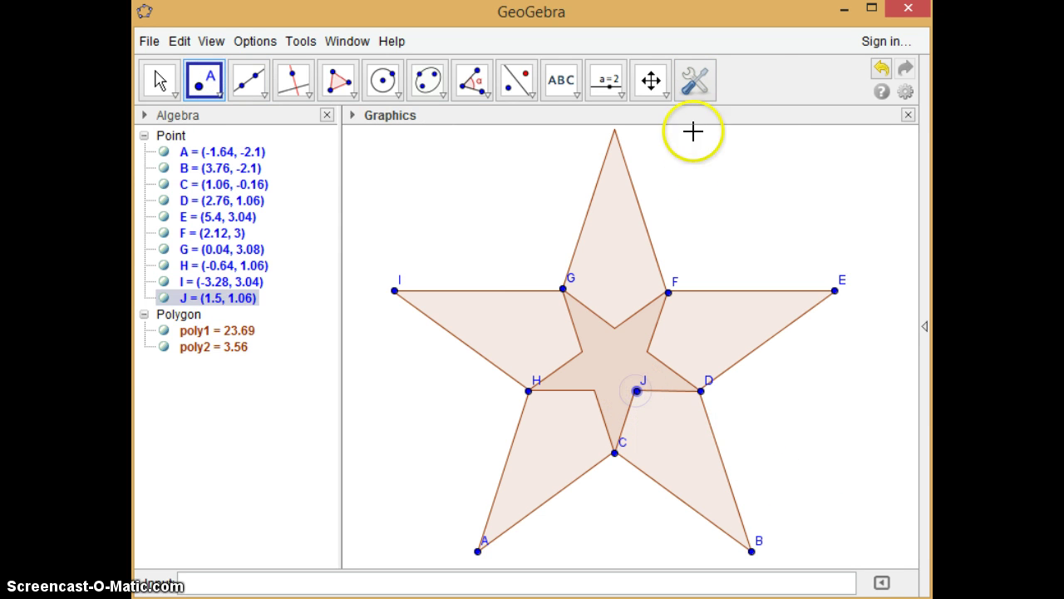
pyautogui.click(694, 83)
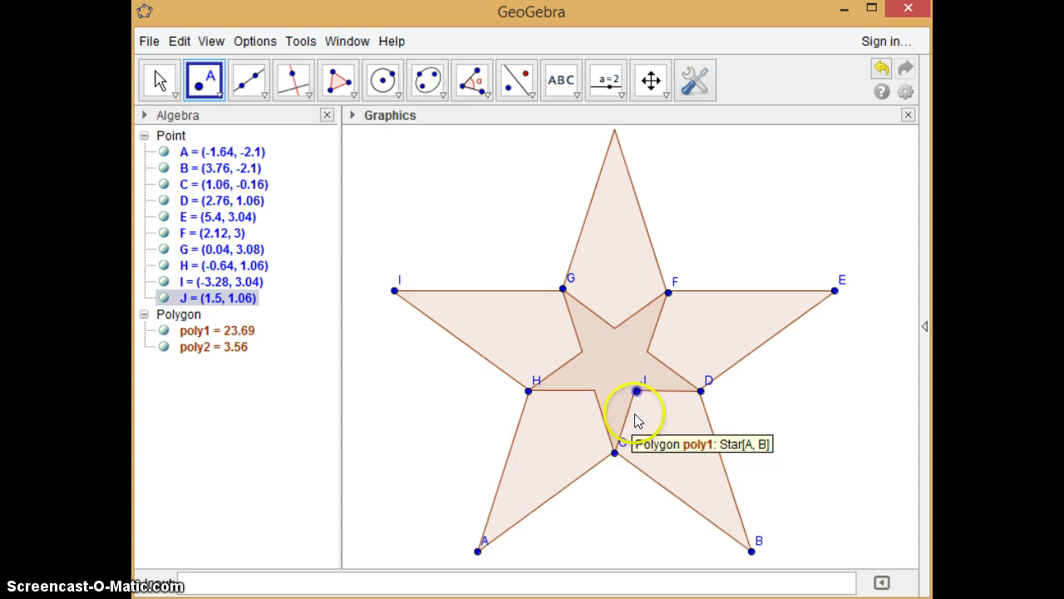
pyautogui.click(592, 391)
pyautogui.click(582, 352)
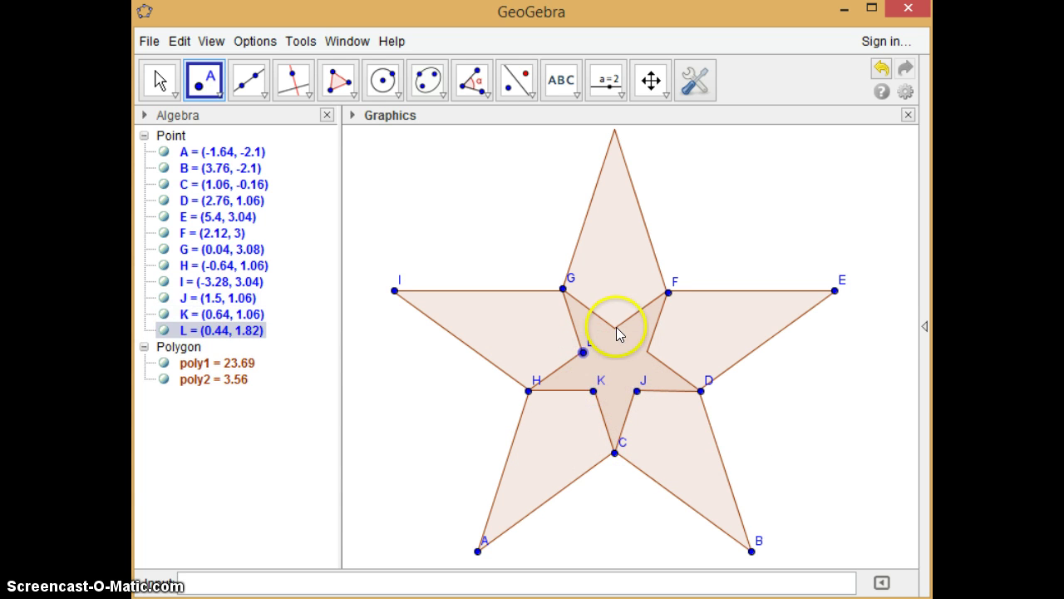
pyautogui.click(614, 324)
pyautogui.click(647, 350)
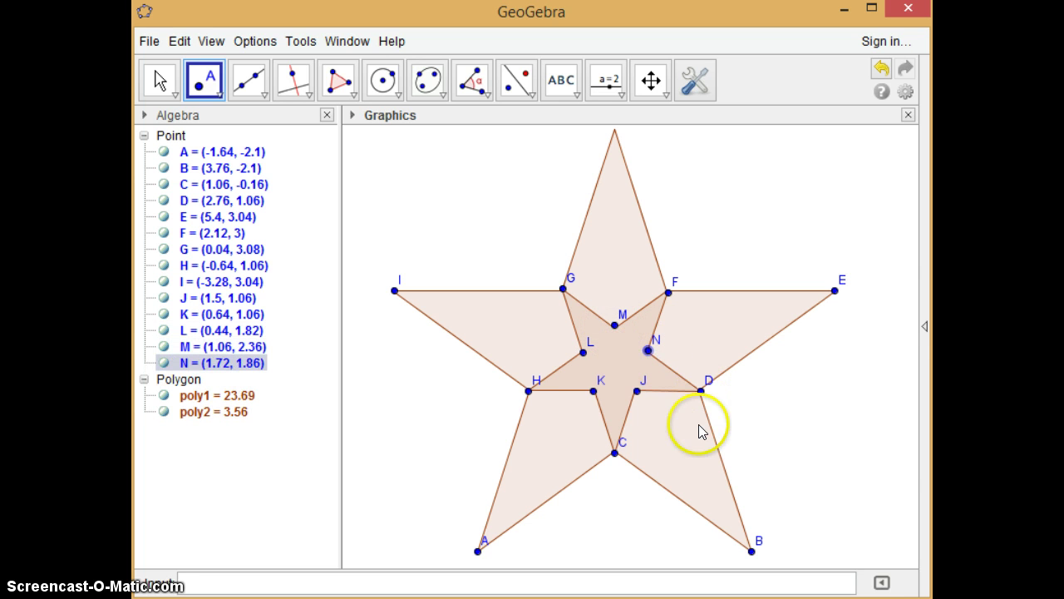
# Step: Create the small star poly3 = Star[D, J], undoing the misplaced attempts
pyautogui.click(694, 80)
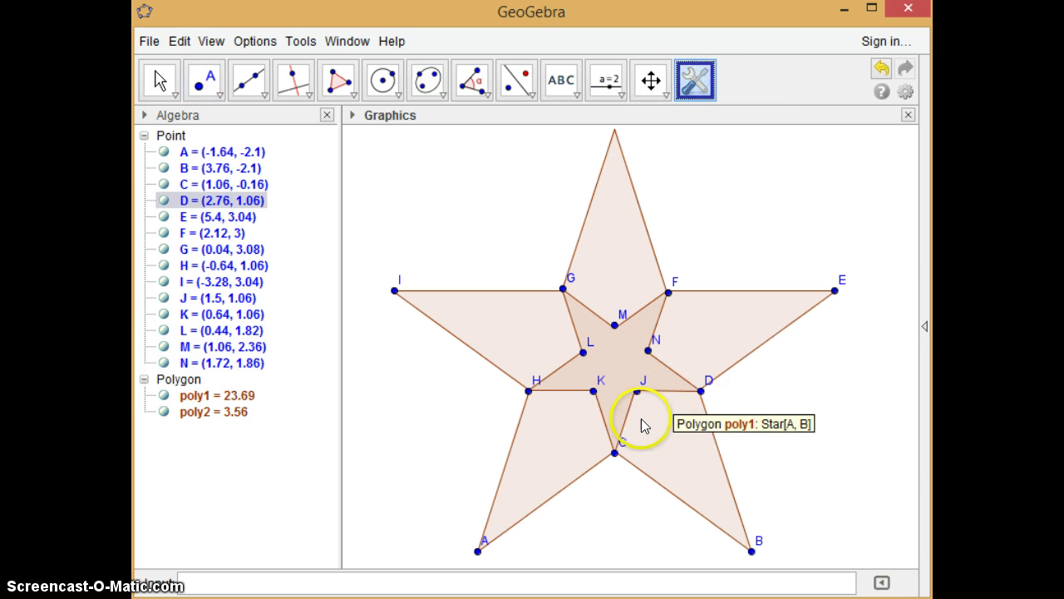
pyautogui.click(615, 453)
pyautogui.click(636, 390)
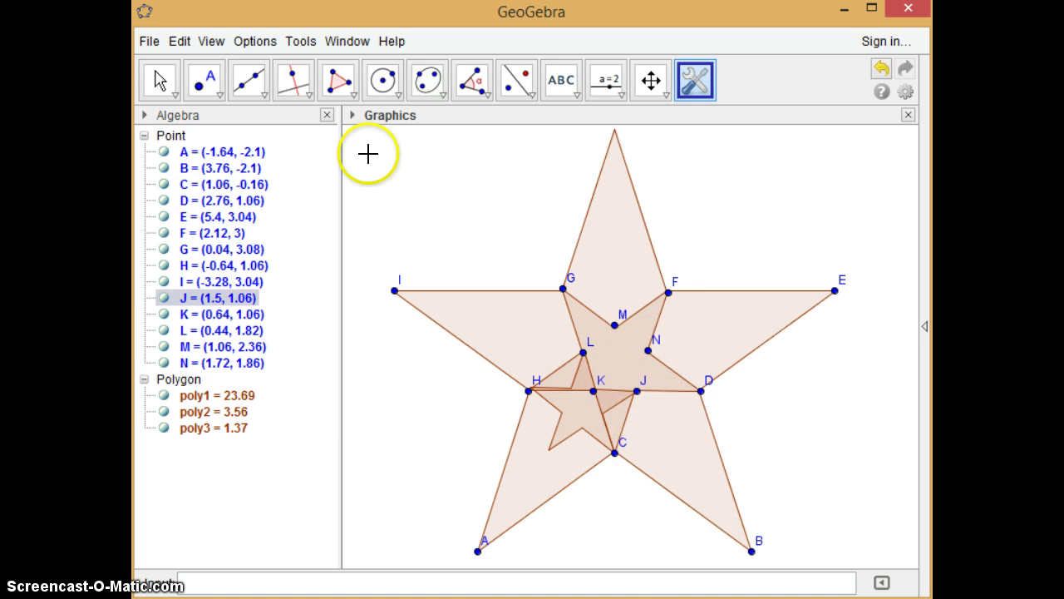
pyautogui.click(883, 72)
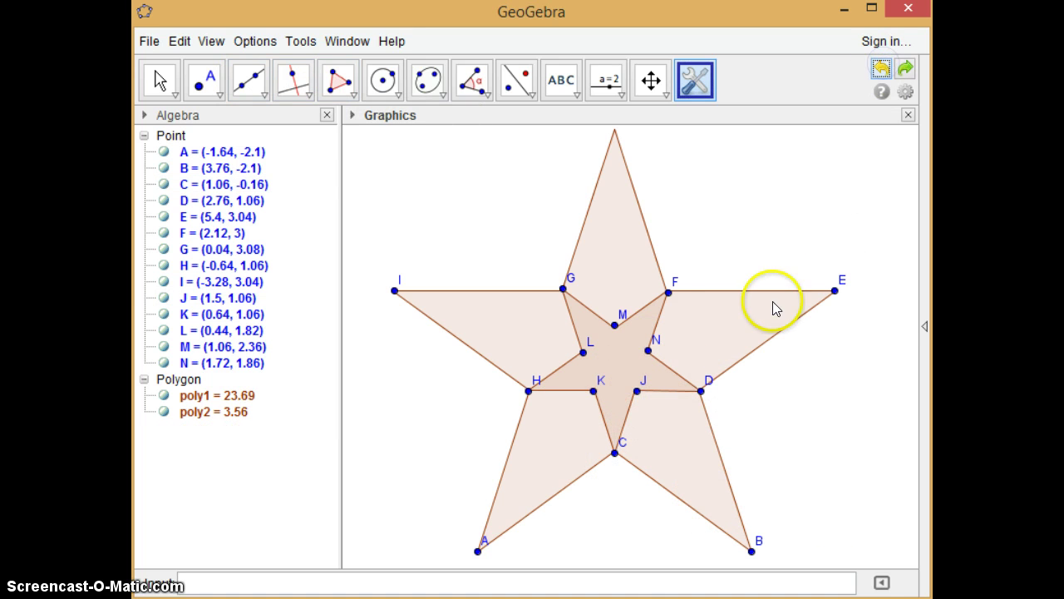
pyautogui.click(703, 393)
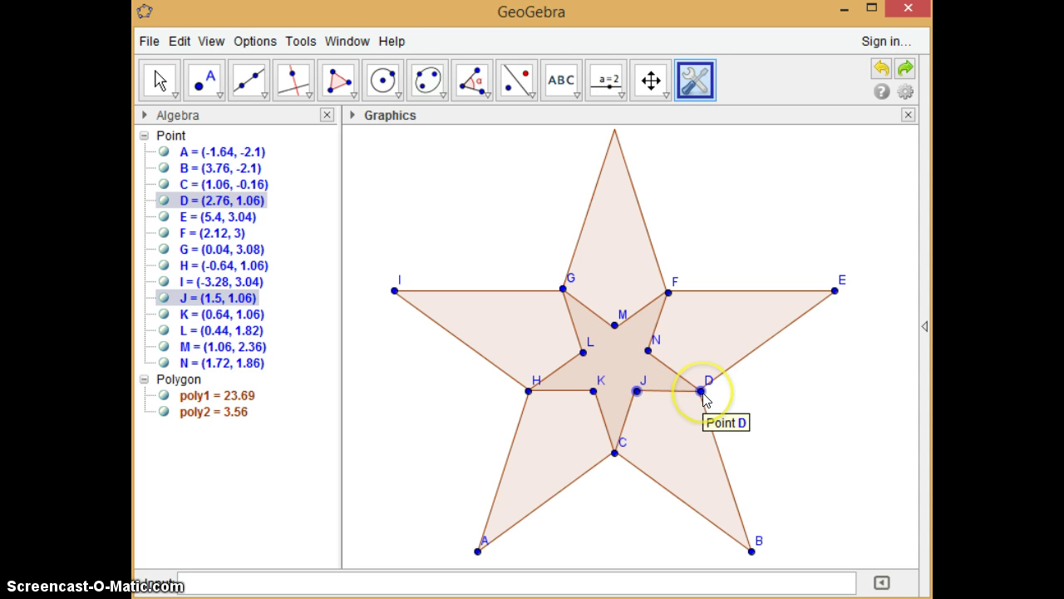
pyautogui.click(703, 392)
pyautogui.click(881, 69)
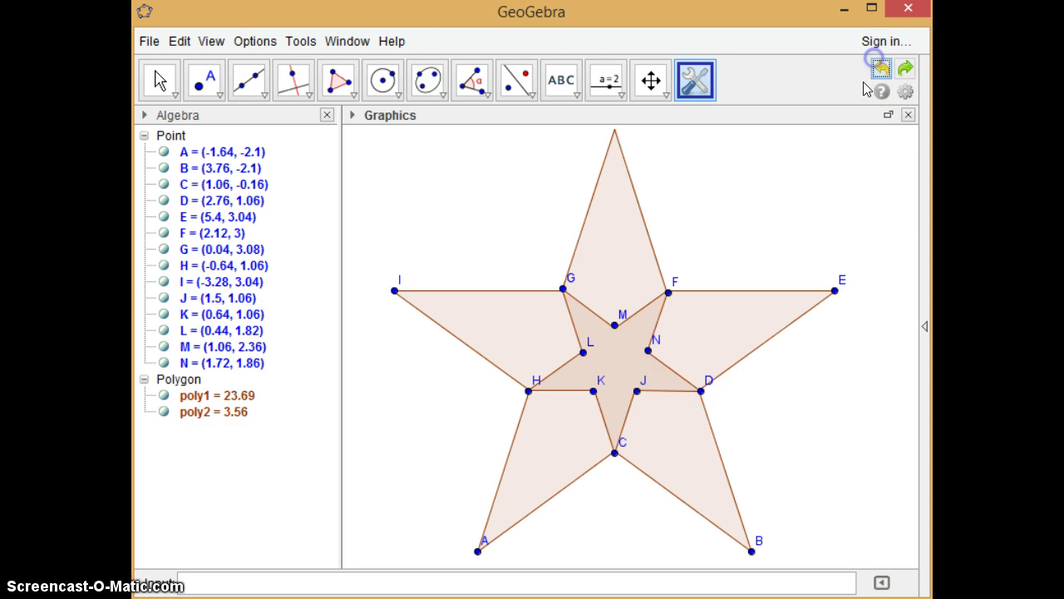
pyautogui.click(703, 391)
pyautogui.click(639, 391)
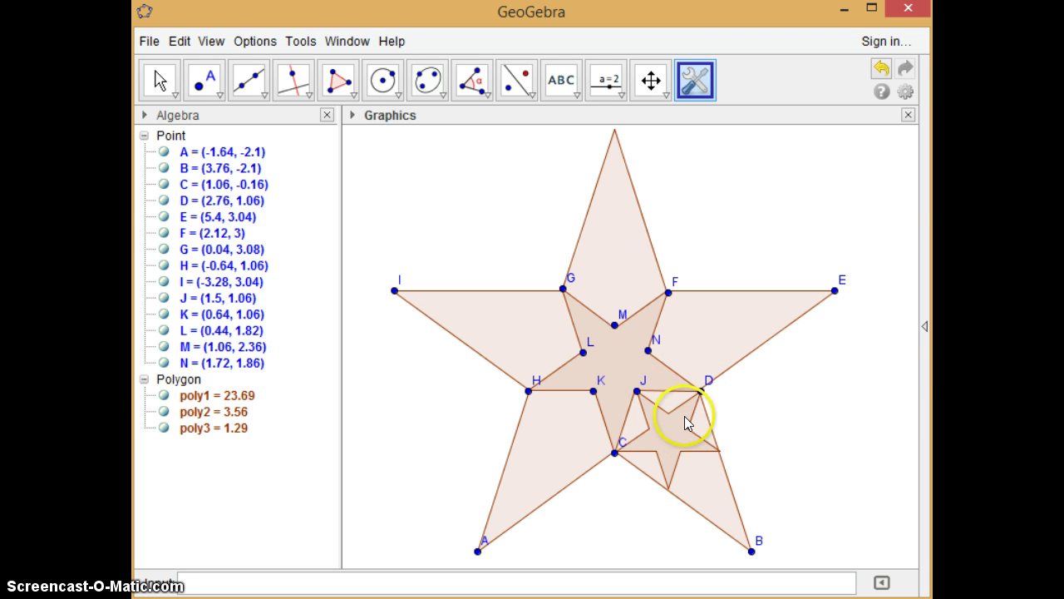
pyautogui.click(584, 354)
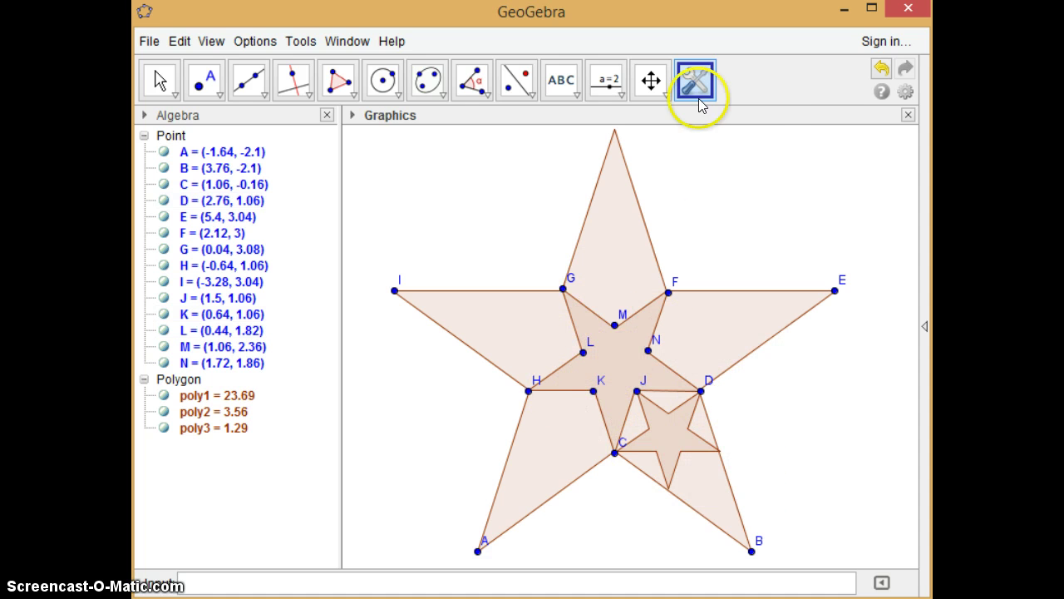
# Step: Create star poly4 from new points O and P, then the smaller poly5 from Q and R
pyautogui.click(719, 453)
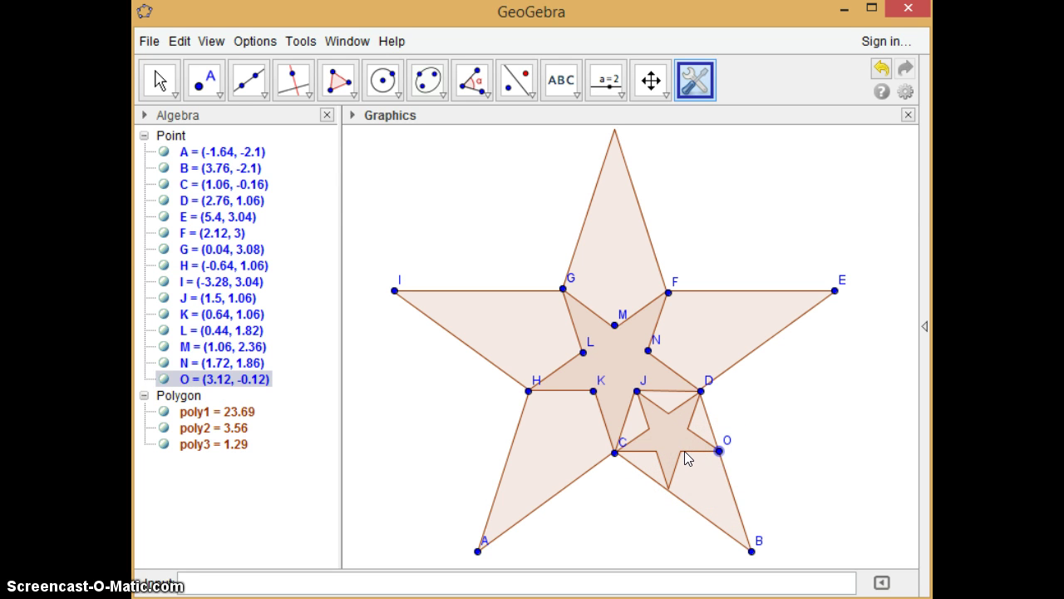
pyautogui.click(682, 450)
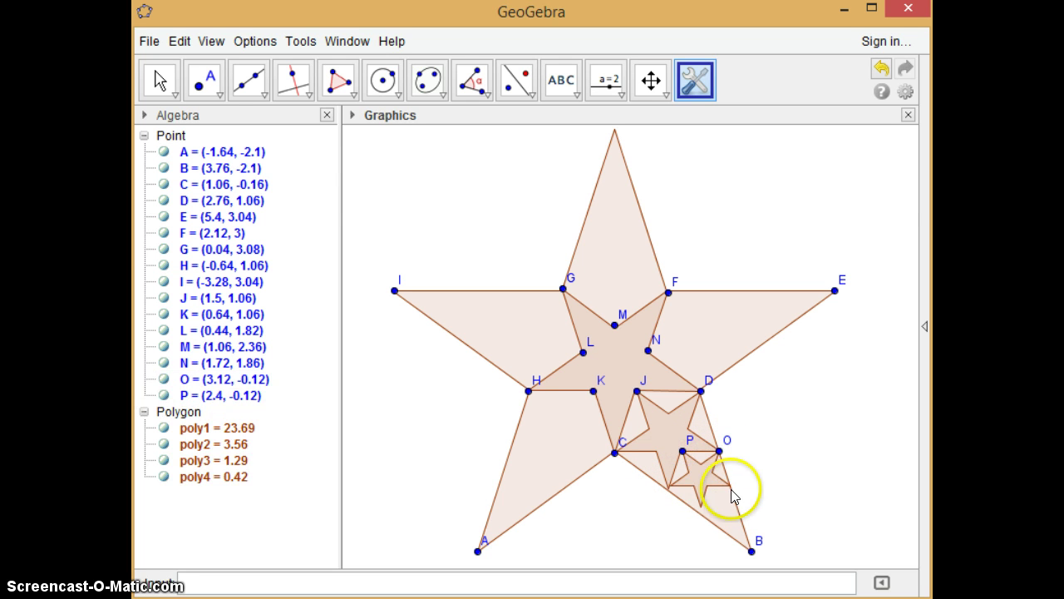
pyautogui.click(729, 483)
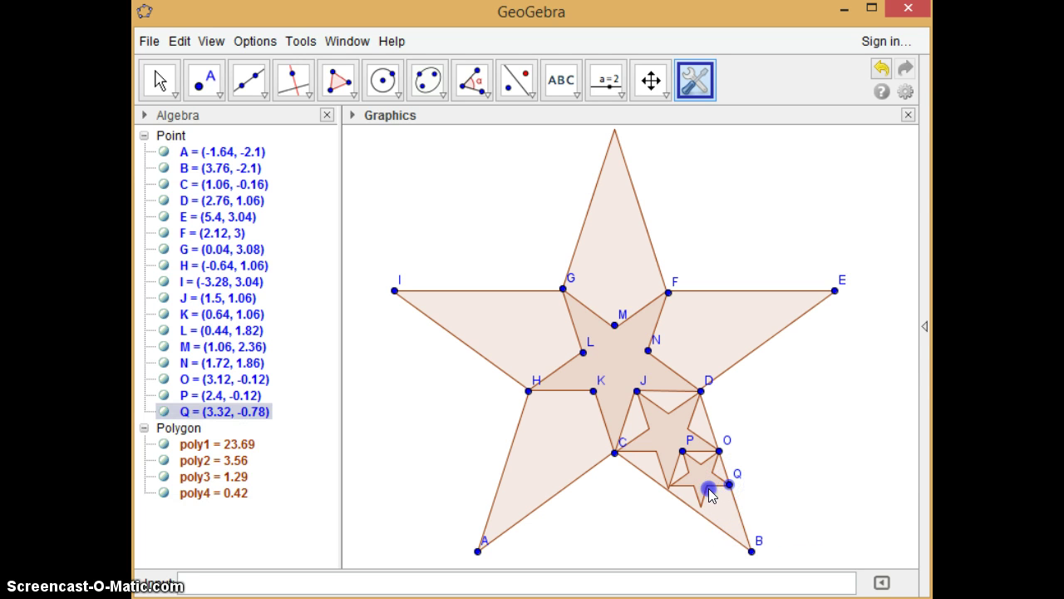
pyautogui.click(708, 490)
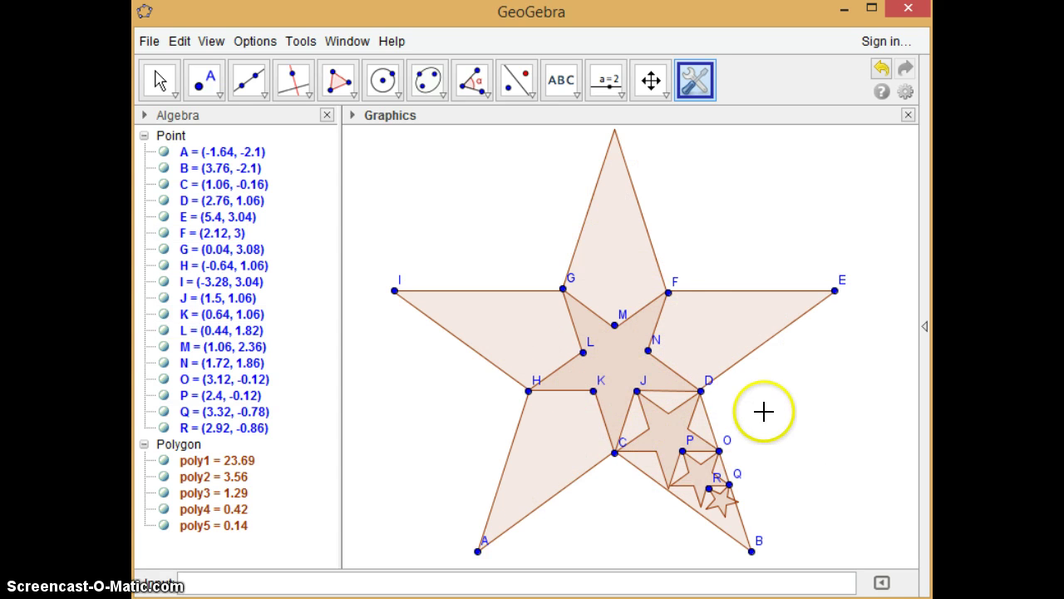
pyautogui.click(314, 42)
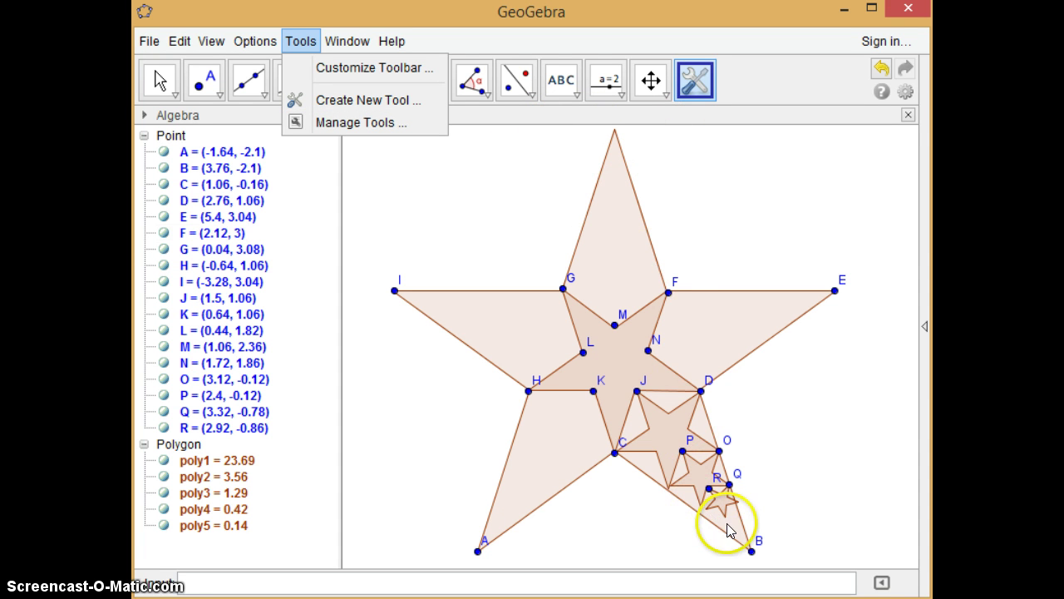
# Step: Add a still smaller star from points S (3.46, -1.16) and T (3.25, -1.27) beside poly5
pyautogui.click(693, 81)
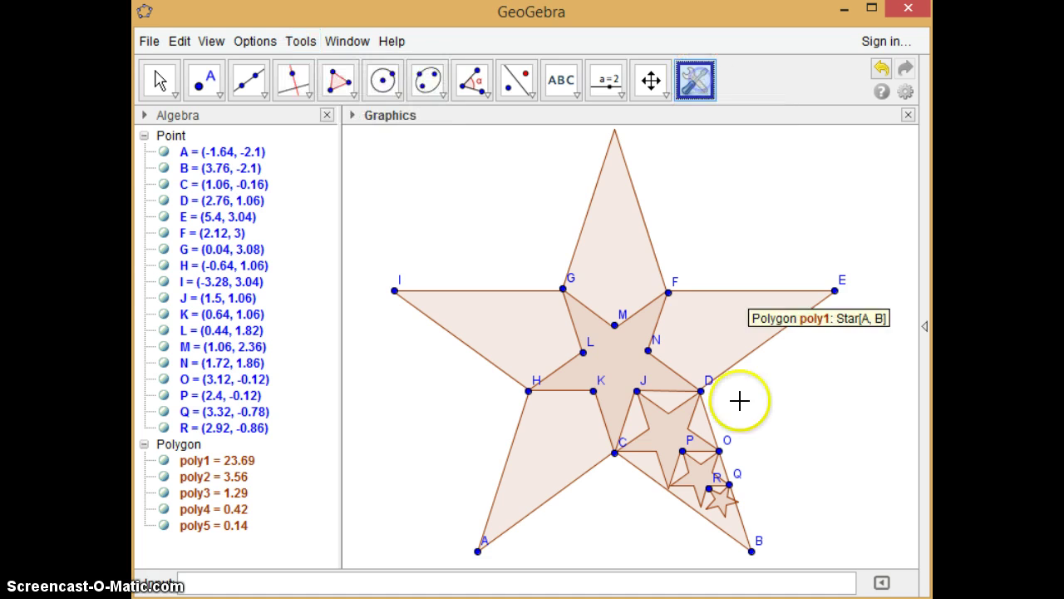
pyautogui.click(736, 503)
pyautogui.click(726, 514)
pyautogui.click(729, 524)
pyautogui.click(726, 516)
pyautogui.scroll(4, 727, 515)
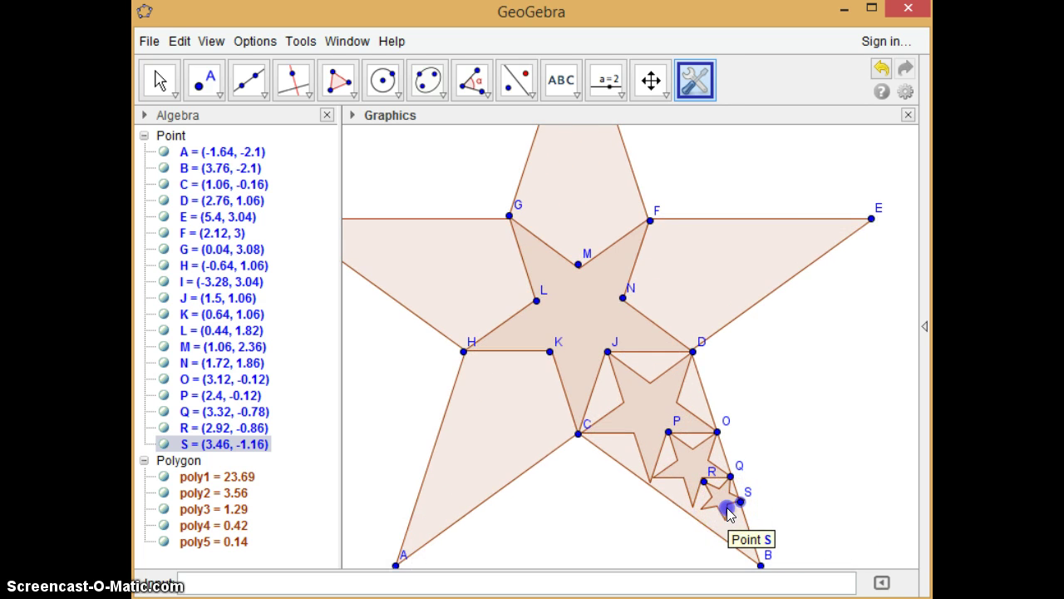
pyautogui.click(726, 509)
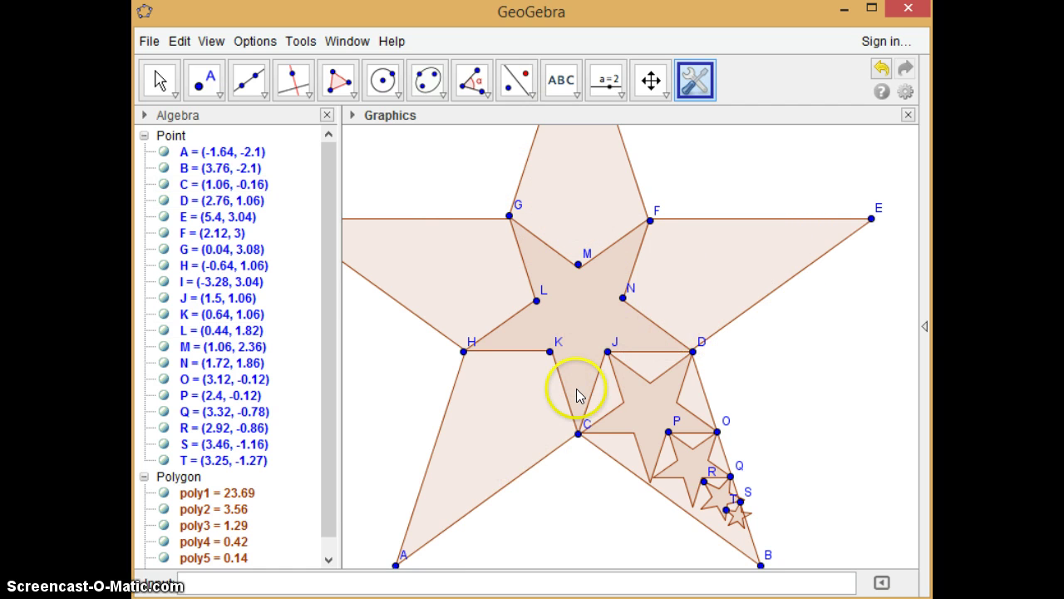
pyautogui.scroll(1, 578, 395)
pyautogui.scroll(-4, 580, 395)
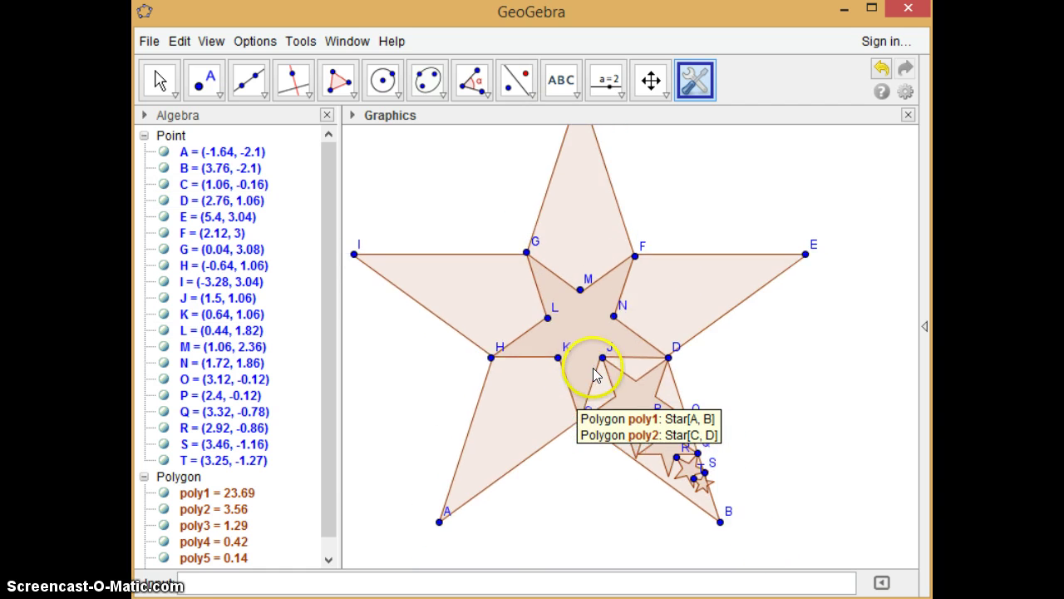
pyautogui.scroll(-1, 594, 357)
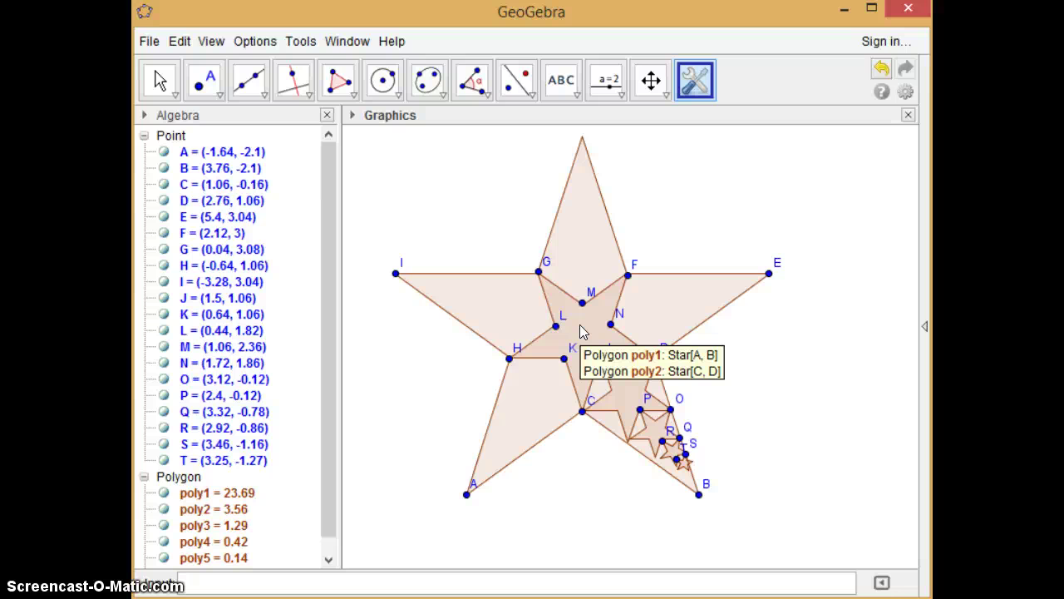
# Step: Hide the big outer star poly1 by unchecking Show Object
pyautogui.click(565, 360)
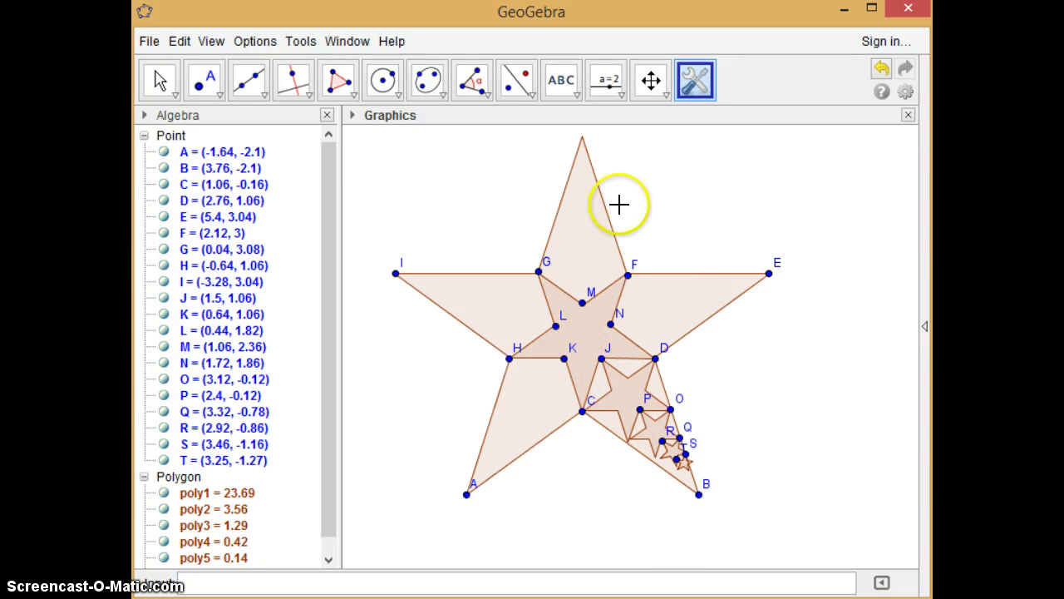
pyautogui.click(160, 79)
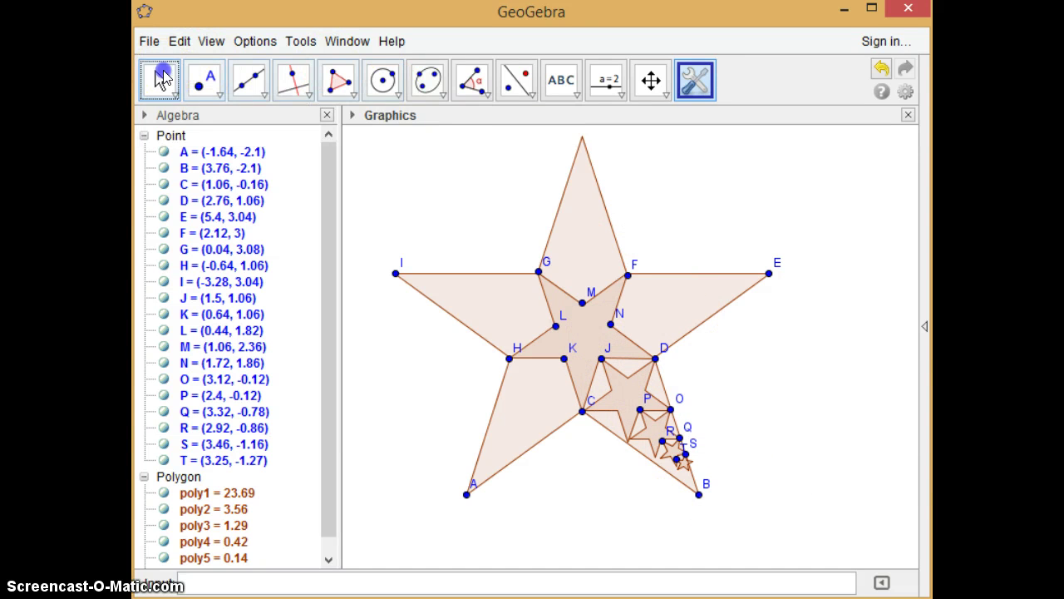
pyautogui.click(611, 226)
pyautogui.rightClick(611, 227)
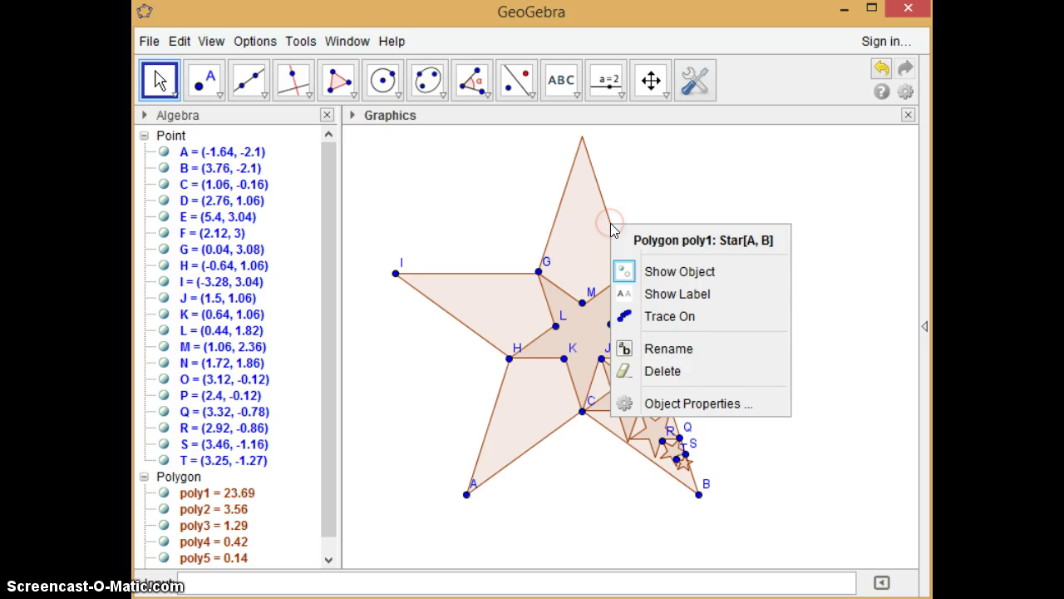
pyautogui.click(672, 273)
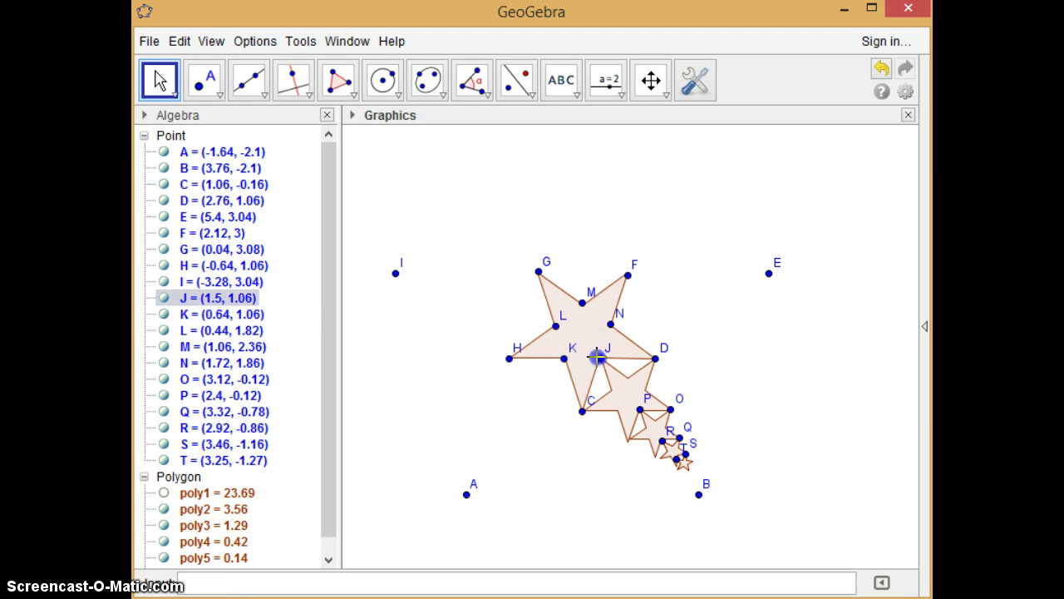
# Step: Build another star with the Star tool from points K and J
pyautogui.click(695, 80)
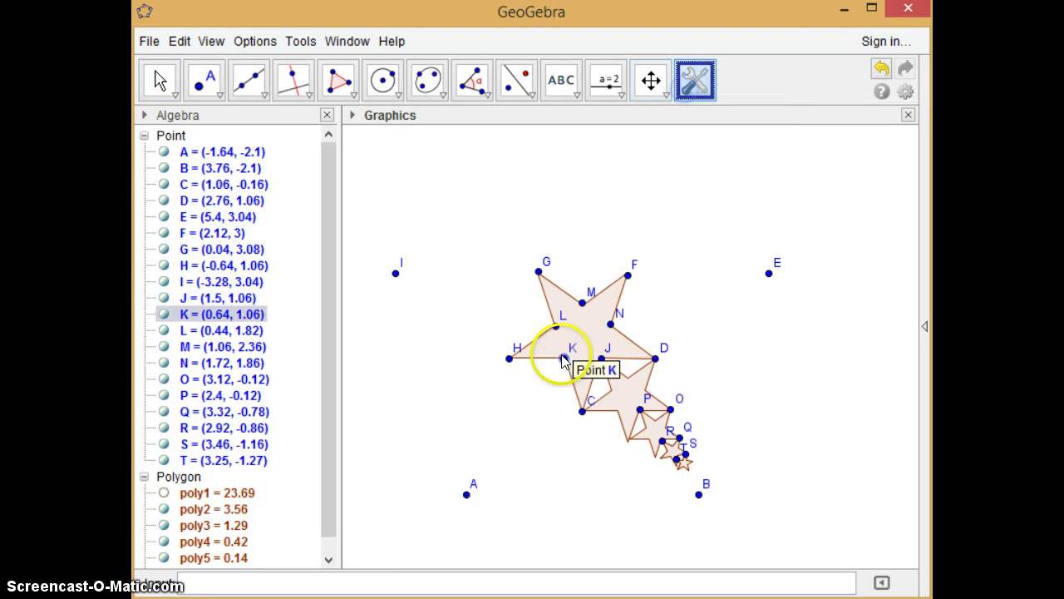
pyautogui.click(588, 363)
pyautogui.click(583, 362)
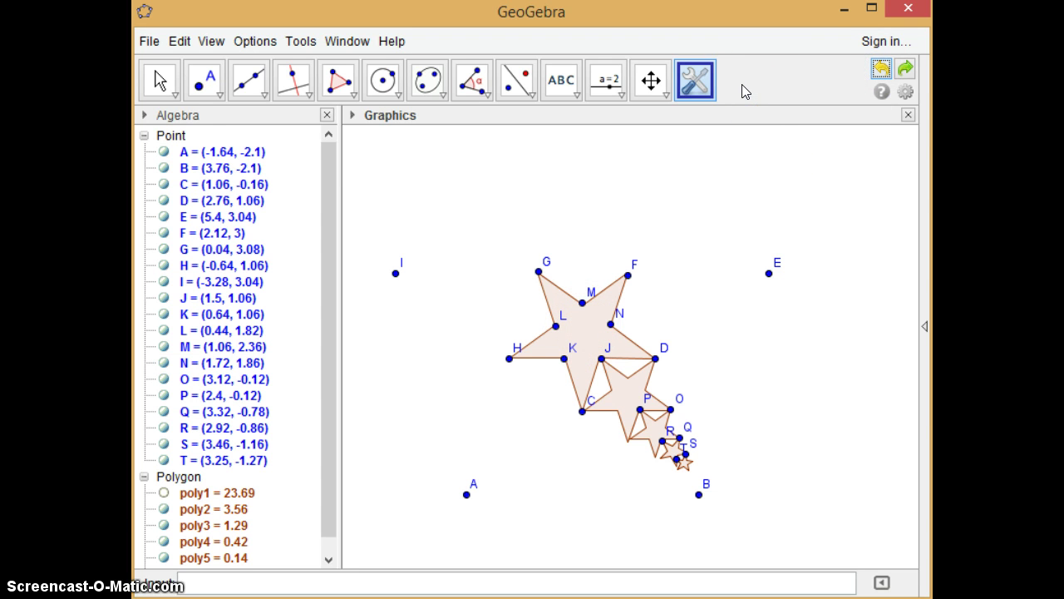
pyautogui.moveTo(667, 41); pyautogui.dragTo(479, 58)
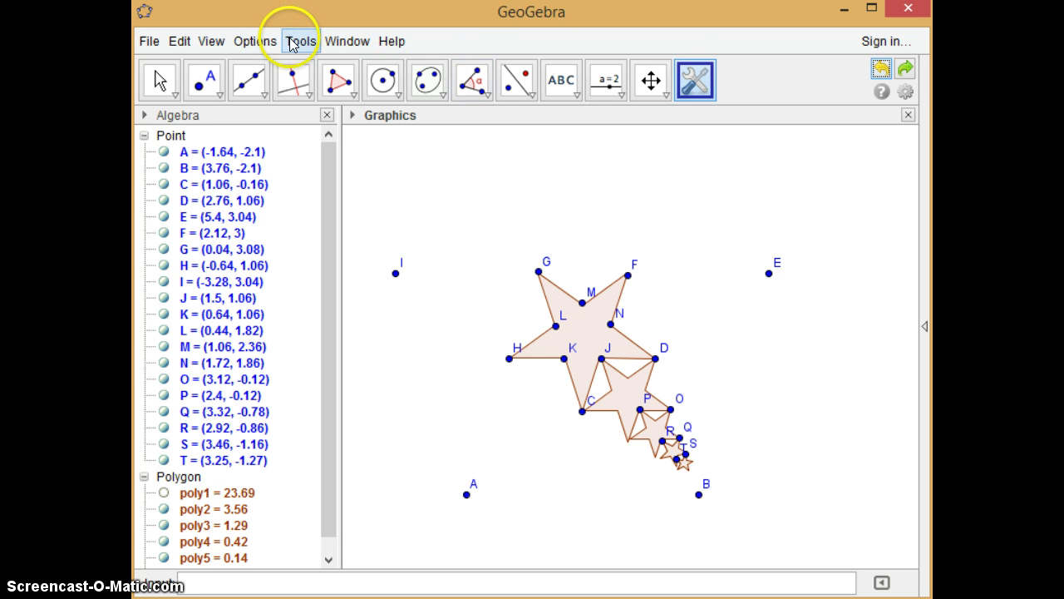